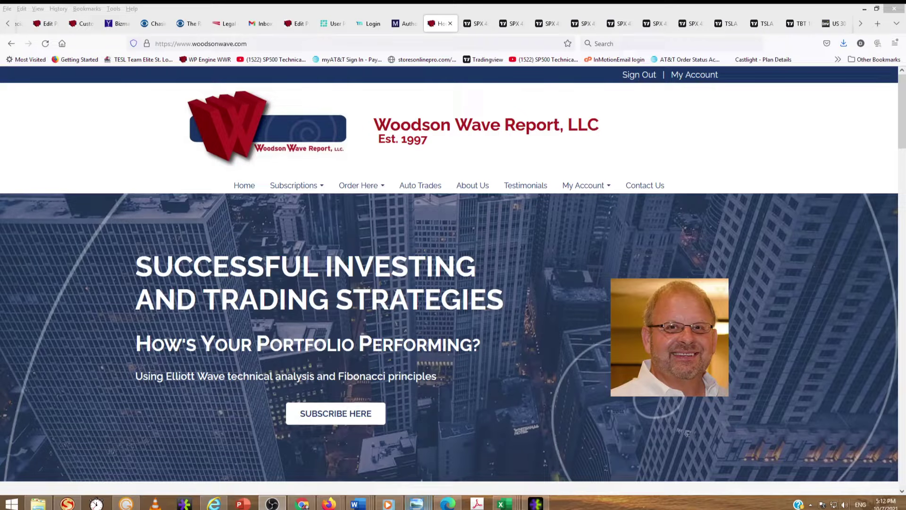
- Switch to the WWR 100721 Pre-Market Open Report in Word and point out the 9/2/20 date and the 55-day target by selecting them
mouse_move(416, 504)
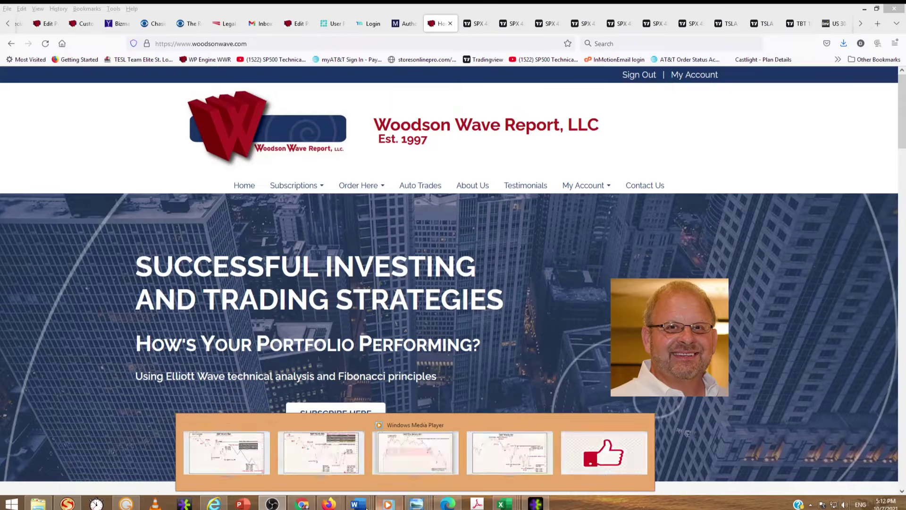
mouse_move(365, 508)
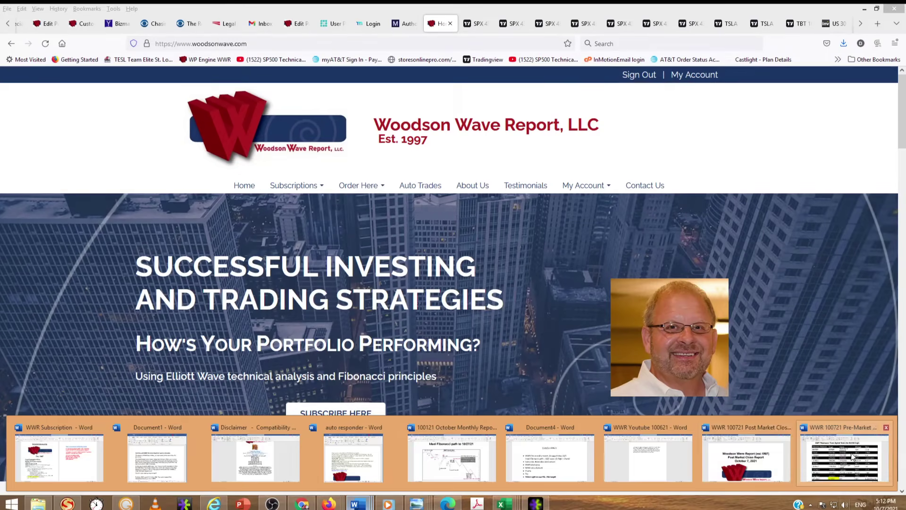
left_click(853, 457)
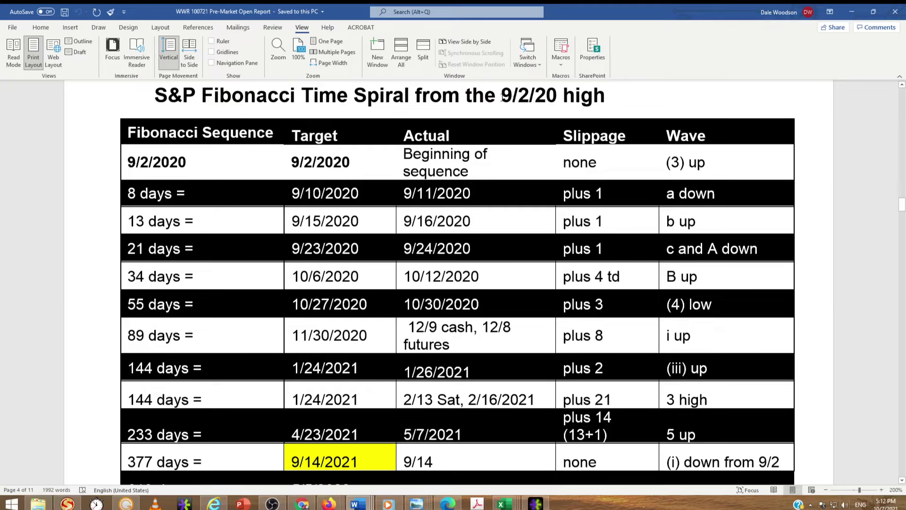
left_click_drag(502, 95, 557, 96)
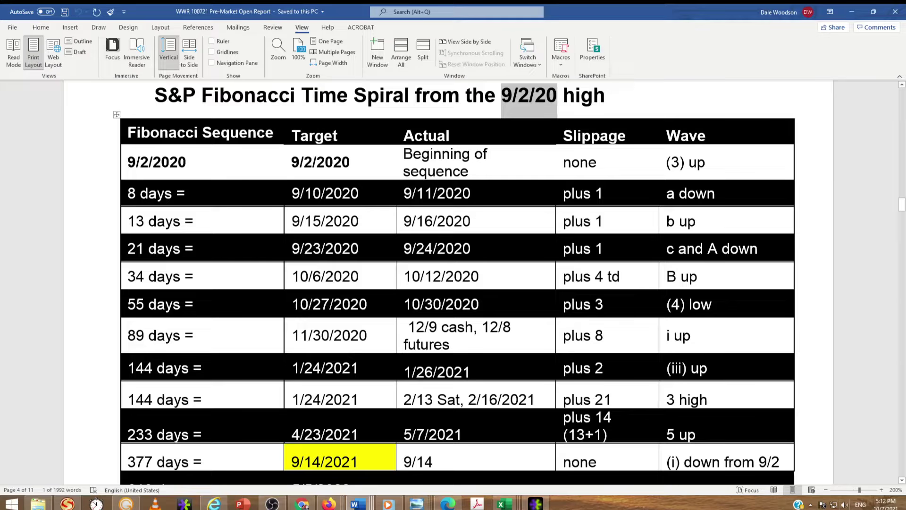
left_click_drag(188, 306, 330, 305)
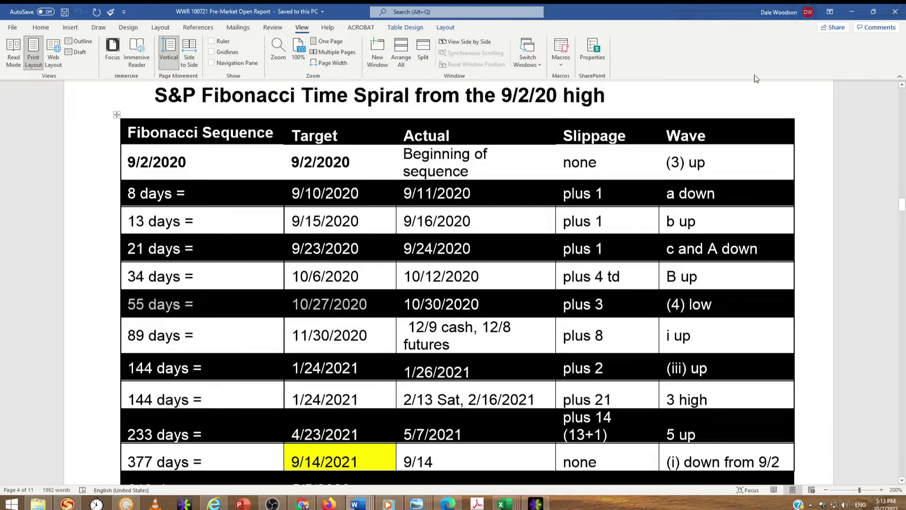
left_click(851, 12)
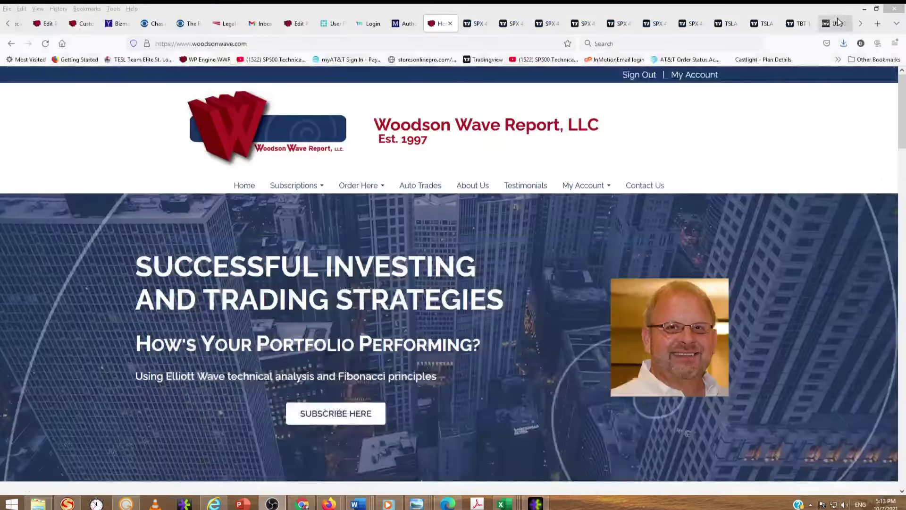
- Switch to the daily SPX chart in the browser and measure the move from the 02 Sep '20 high to the 02 Nov '20 low
left_click(480, 23)
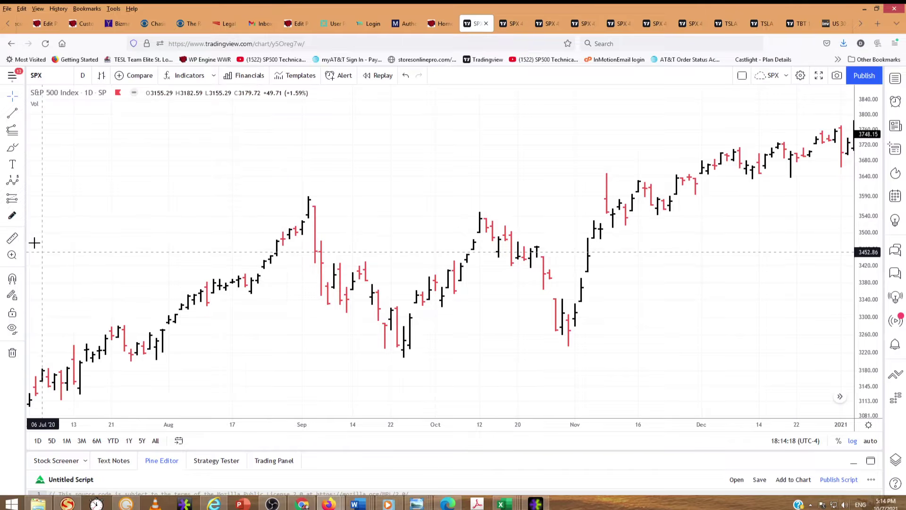
left_click(12, 237)
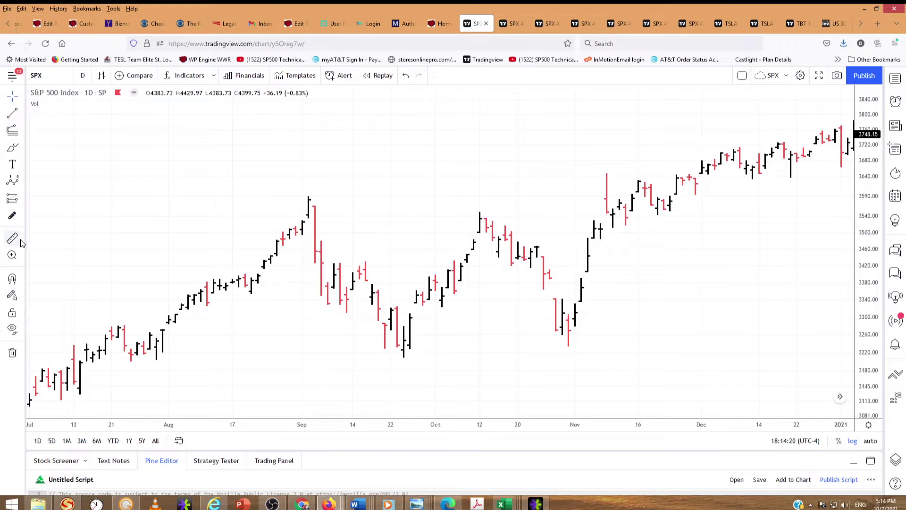
left_click(308, 197)
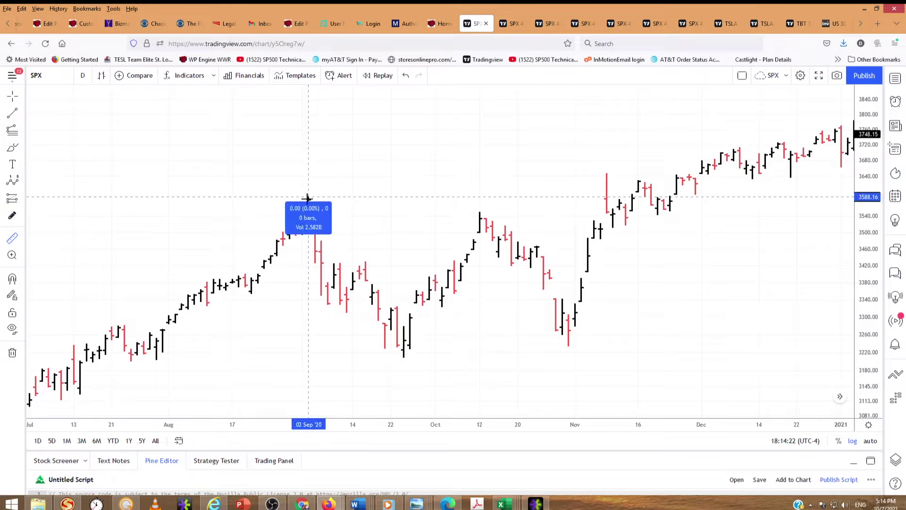
left_click(574, 345)
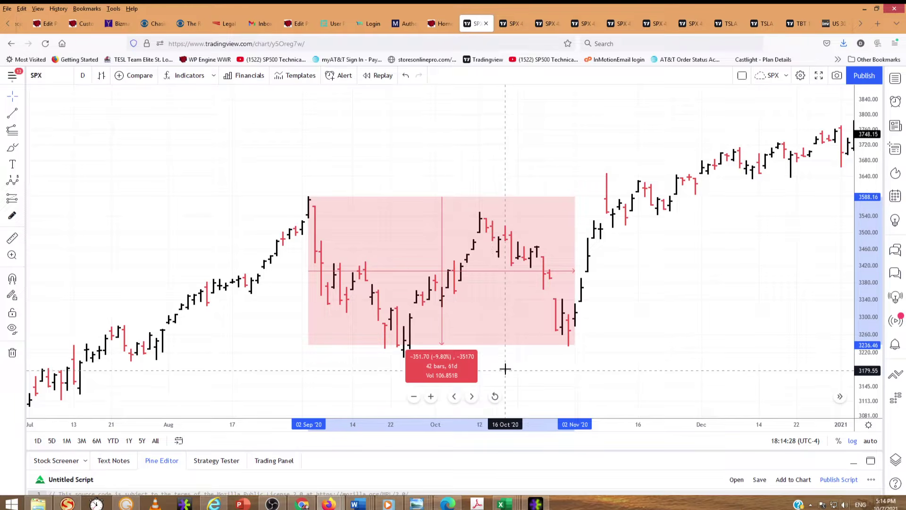
left_click(444, 345)
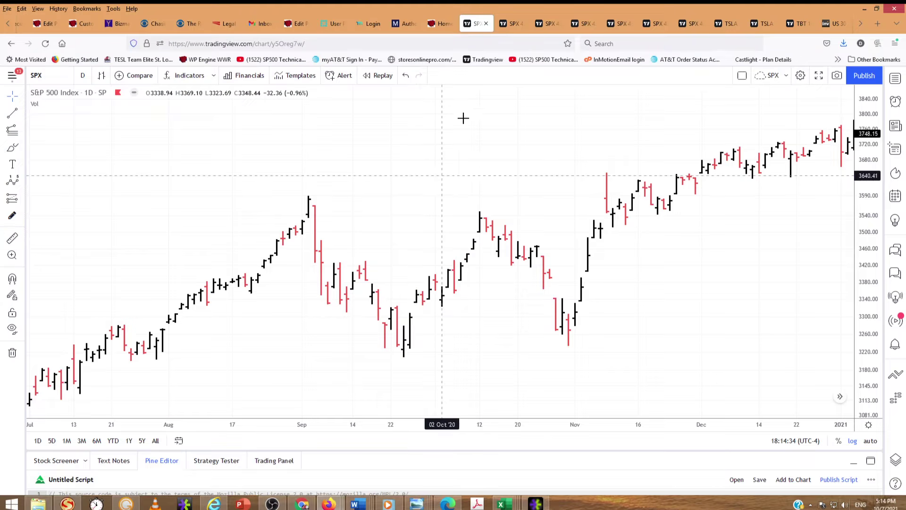
- On the hourly SPX chart, recolor the Elliott Impulse Wave labelled (1) and (2) after the 9/23 high to black
left_click(514, 24)
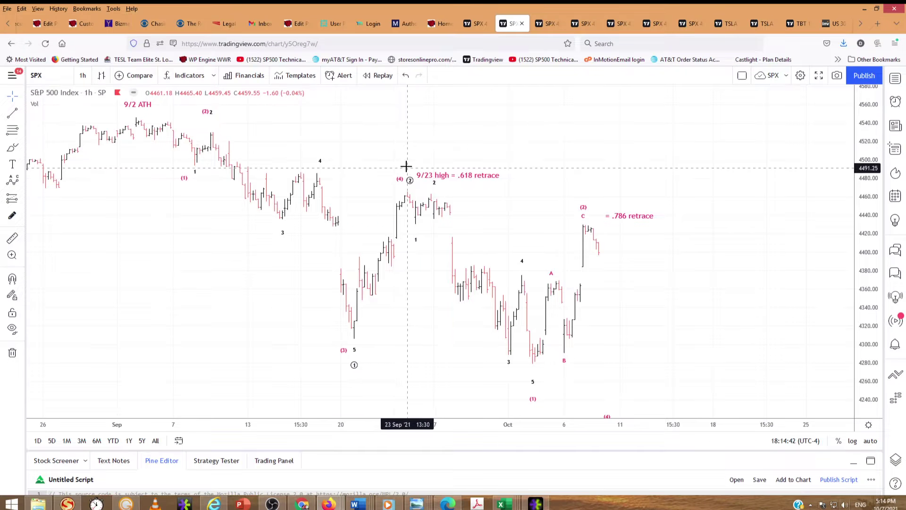
right_click(533, 405)
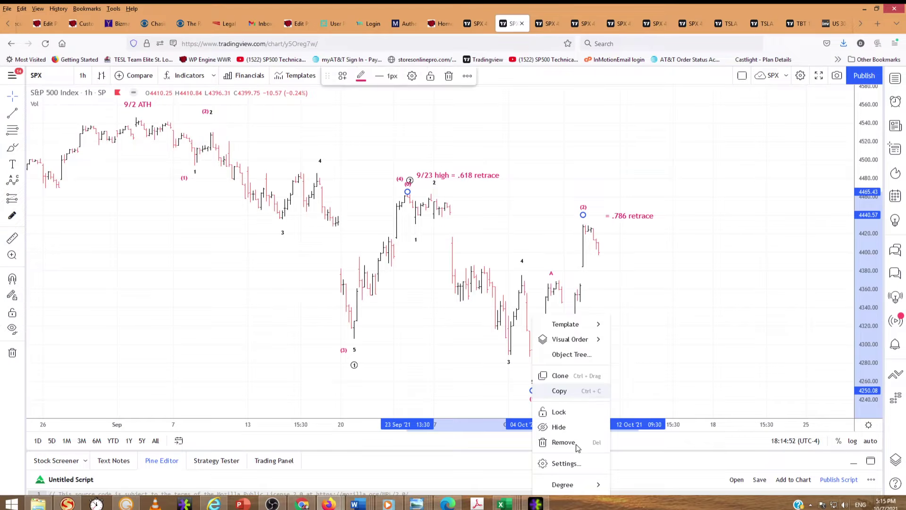
mouse_move(585, 487)
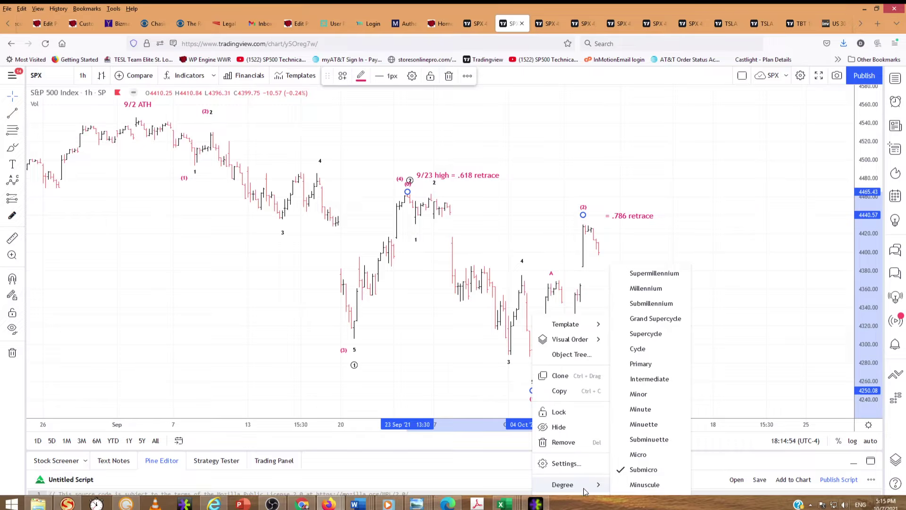
left_click(576, 464)
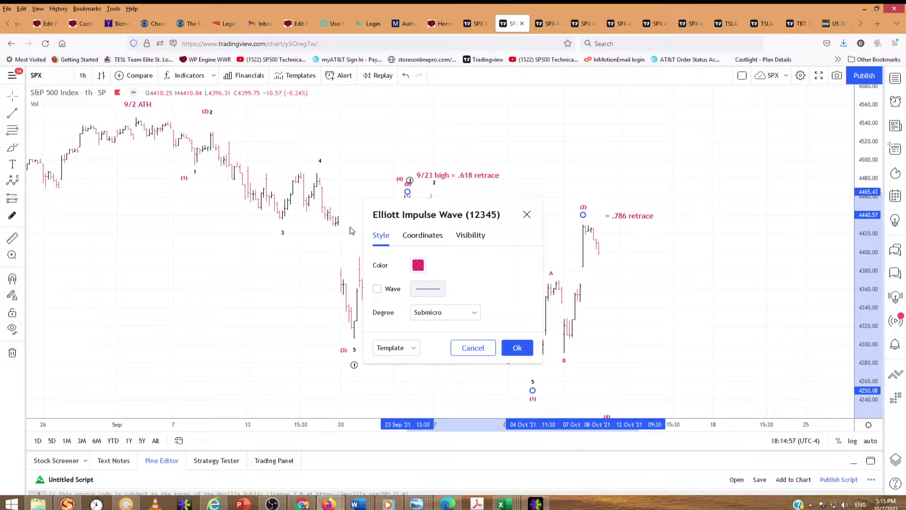
left_click(416, 266)
left_click(519, 284)
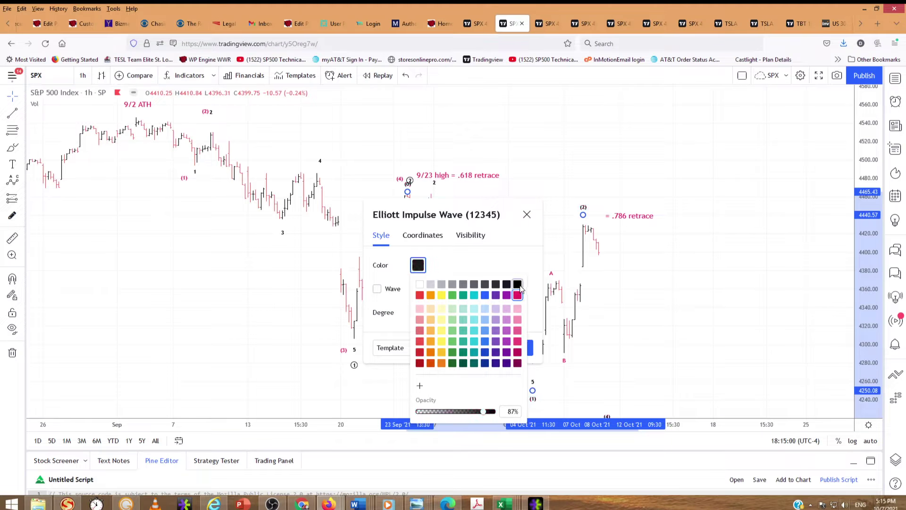
left_click(510, 257)
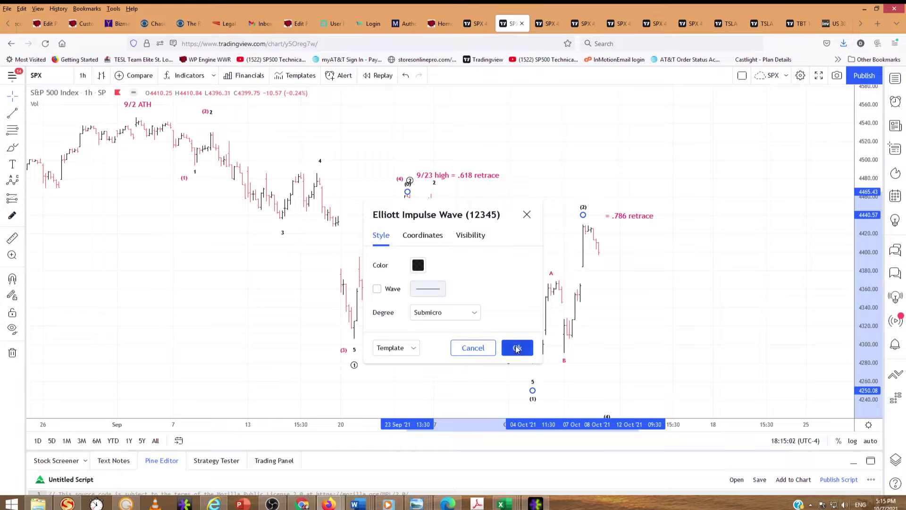
left_click(518, 350)
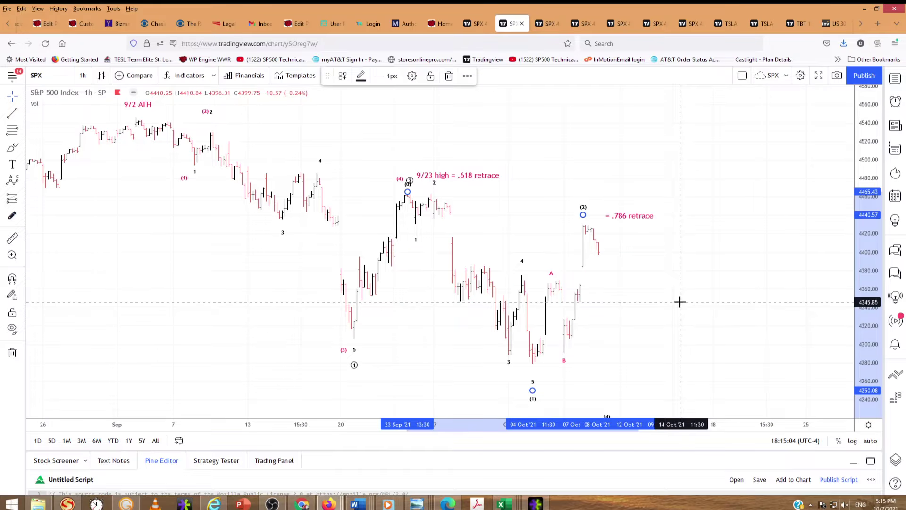
left_click(482, 205)
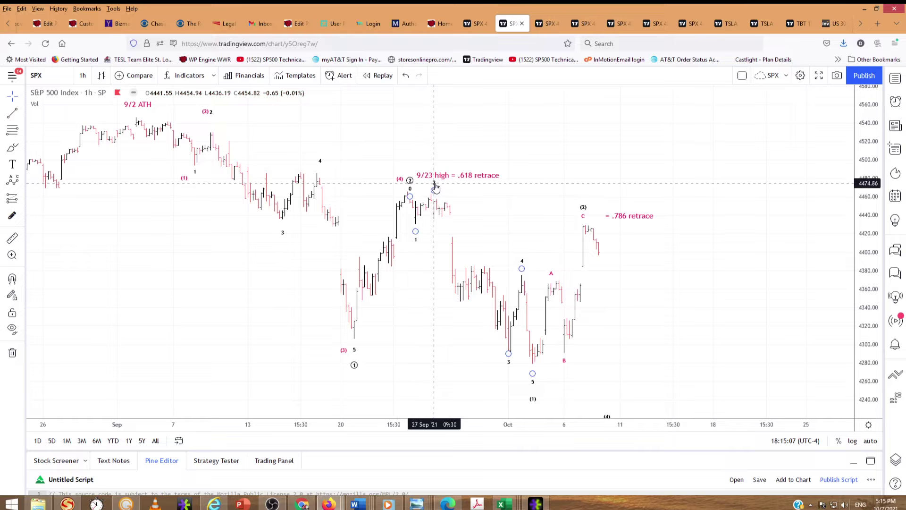
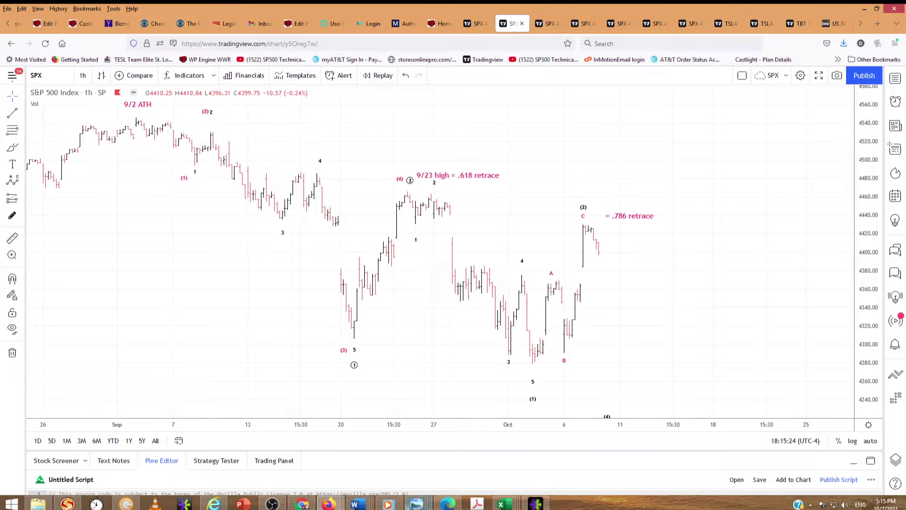
- Switch to the WWR 100721 Pre-Market Open Report in Word and find the wave (ii) Fibonacci price targets paragraph on page 1
mouse_move(413, 507)
mouse_move(356, 504)
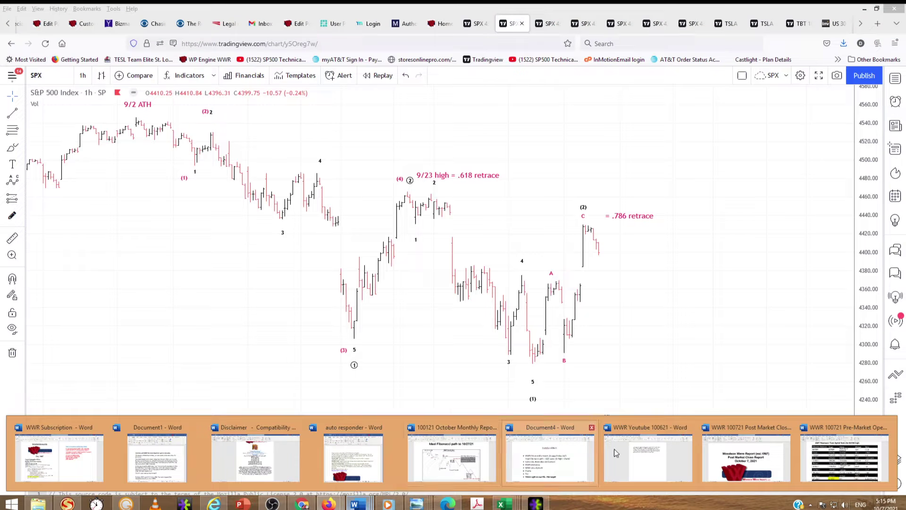
left_click(840, 455)
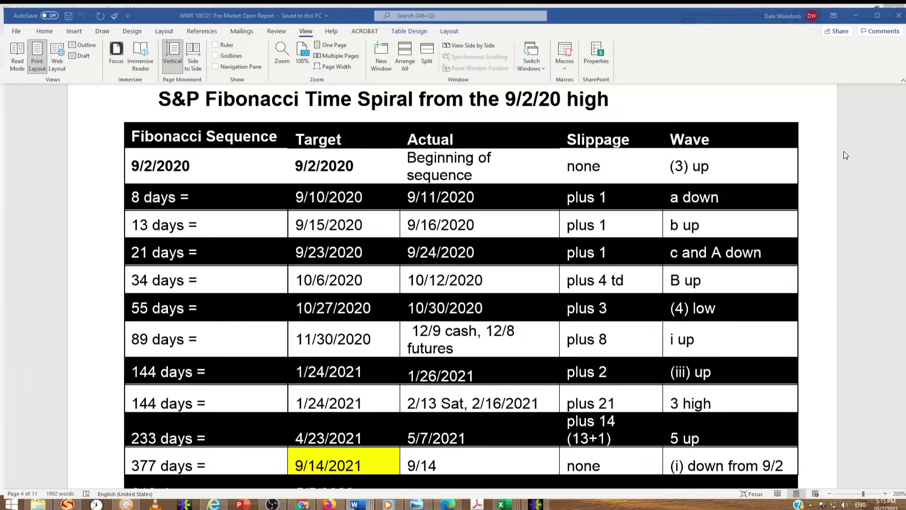
scroll(835, 262, "up", 20)
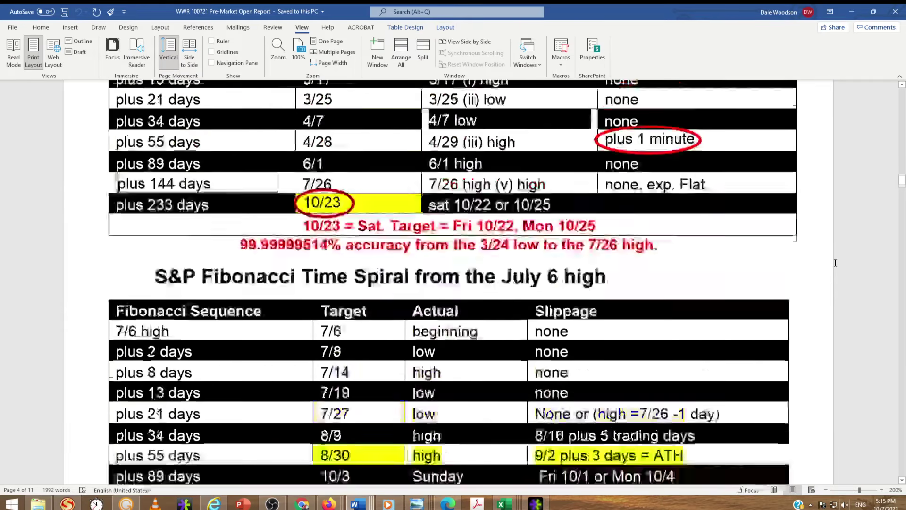
scroll(835, 262, "up", 20)
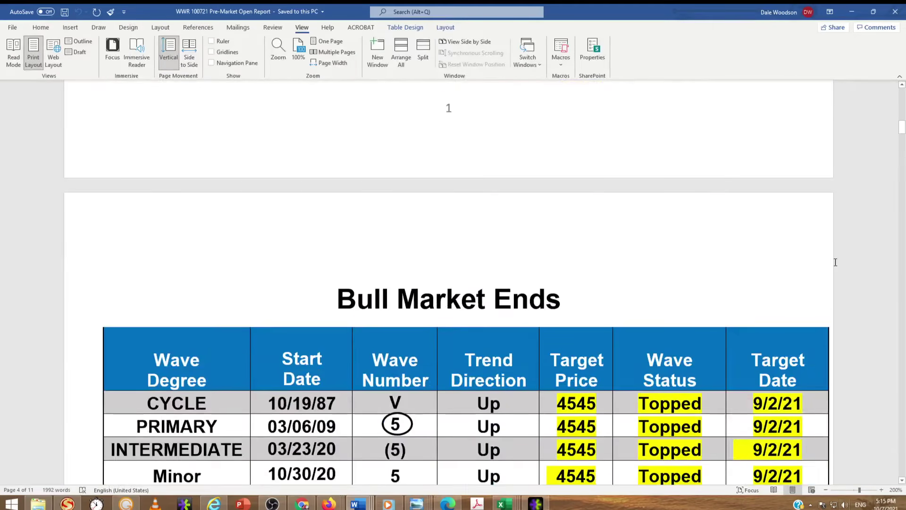
scroll(835, 263, "up", 8)
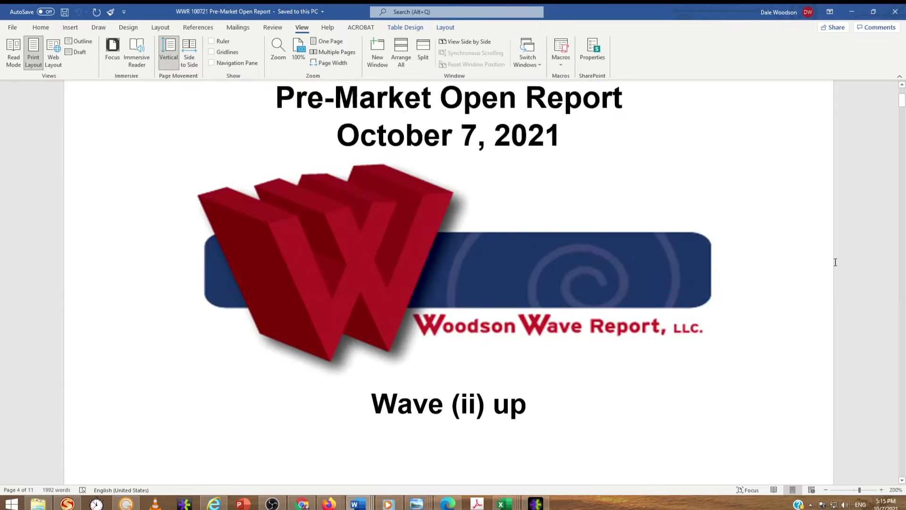
scroll(835, 262, "down", 4)
scroll(835, 263, "down", 6)
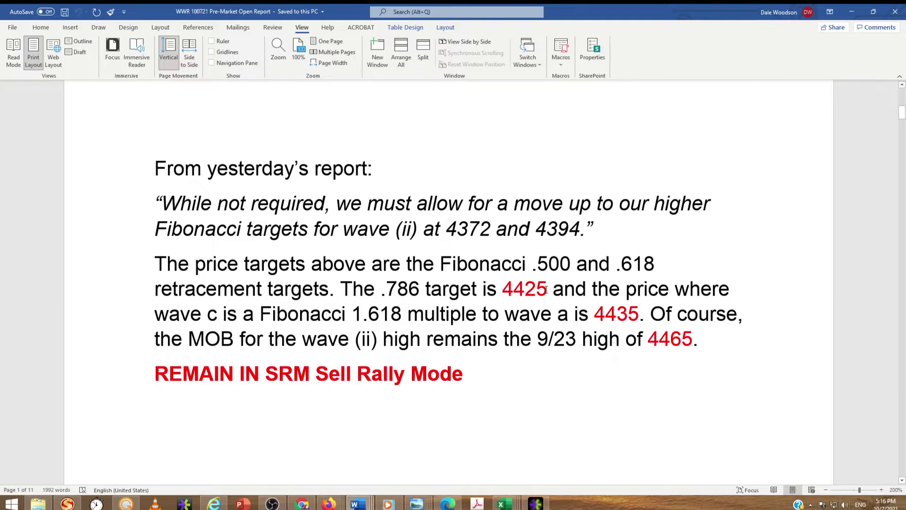
- Select the 4425, 4435 and 4465 price targets and the Sell Rally Mode line in turn, and return to the hourly SPX chart
left_click_drag(531, 288, 498, 288)
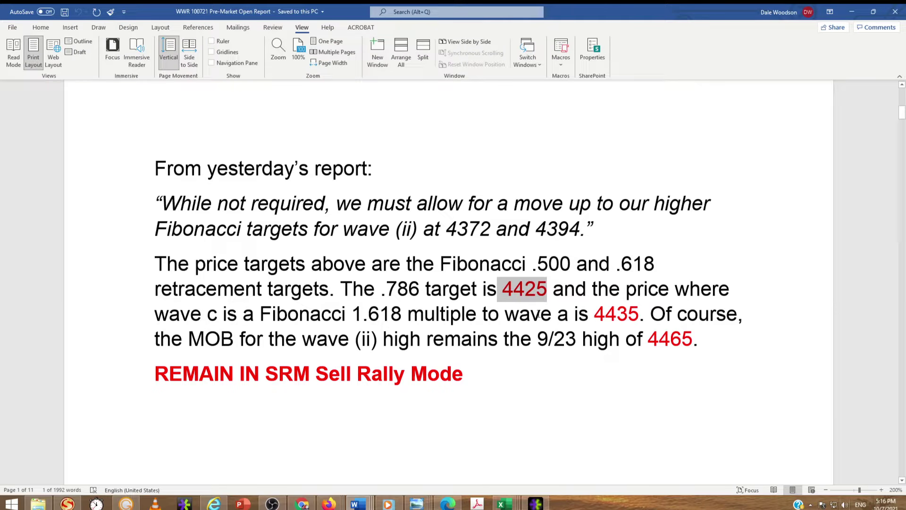
left_click_drag(645, 314, 596, 317)
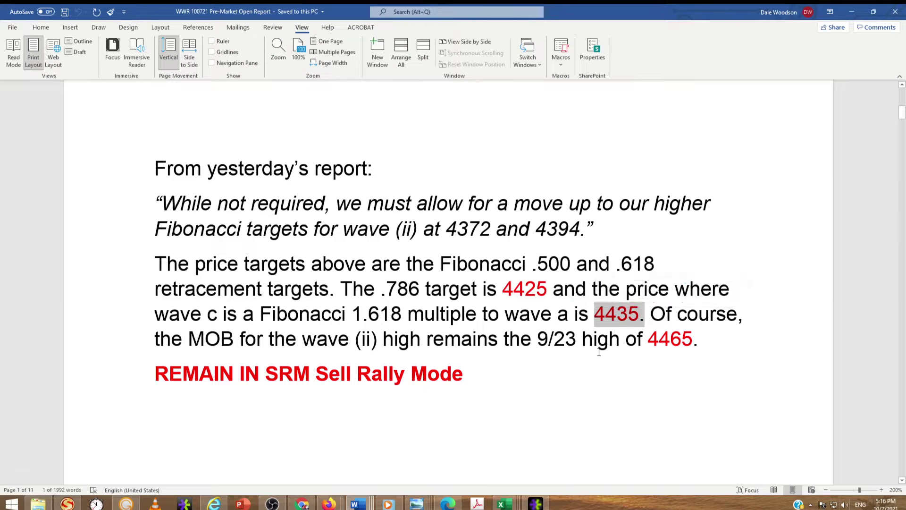
left_click_drag(693, 344, 648, 343)
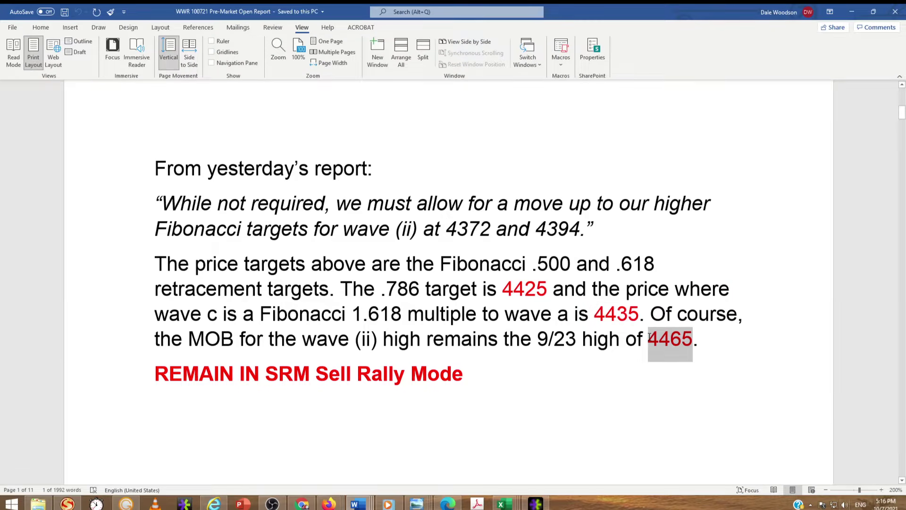
left_click(607, 367)
left_click_drag(469, 379, 178, 385)
left_click(509, 387)
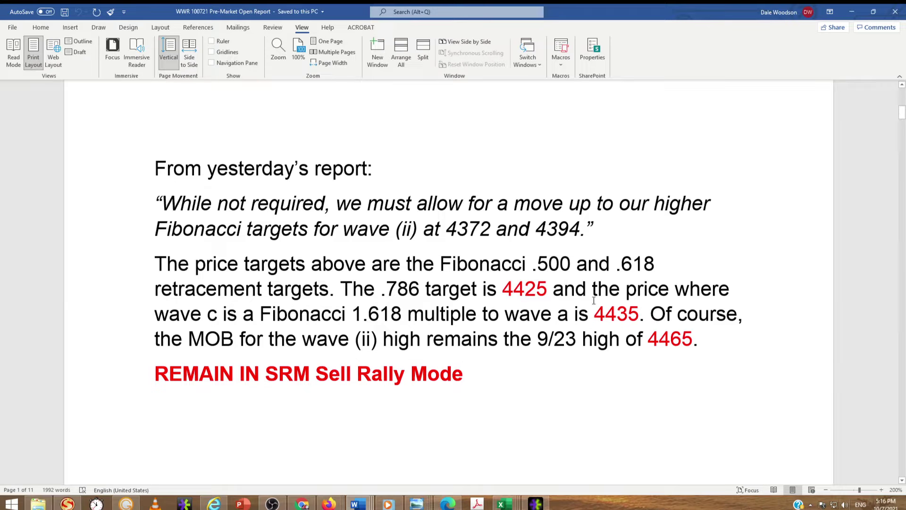
left_click(852, 11)
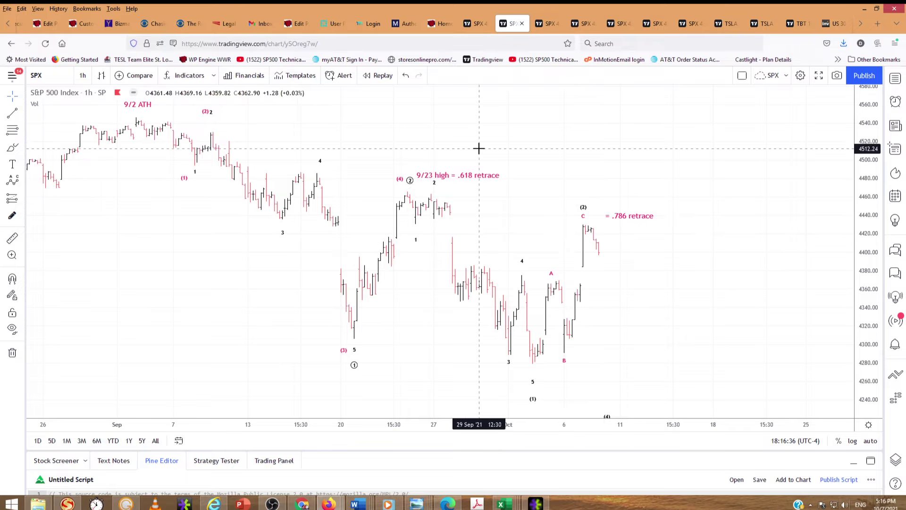
- On the 1-minute SPX chart, draw a Trend-Based Fib Extension from the 10:21 high at 4429.78 through 4419.04 to the 11:58 point at 4428.93
left_click(547, 24)
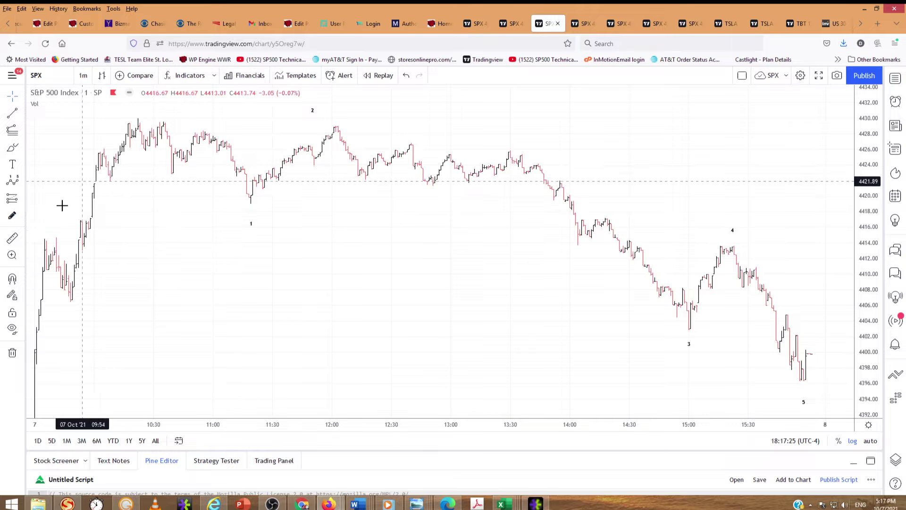
left_click(24, 134)
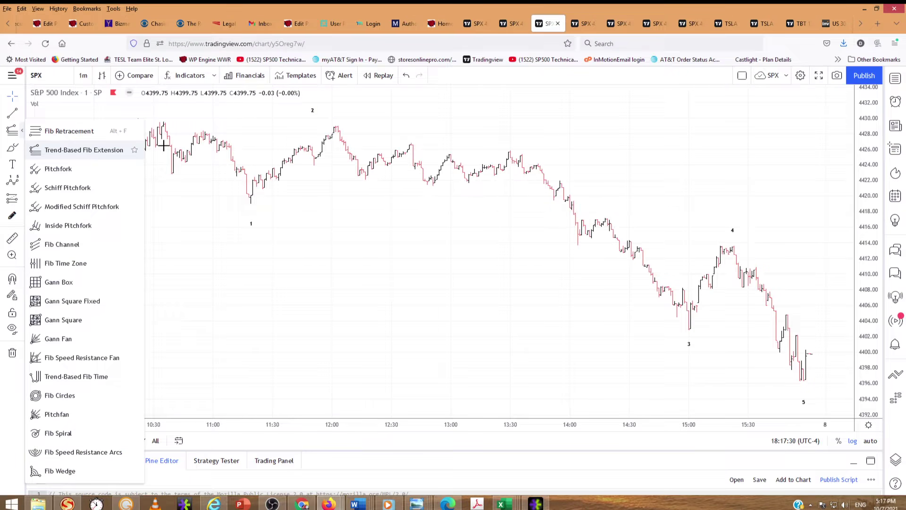
left_click(89, 150)
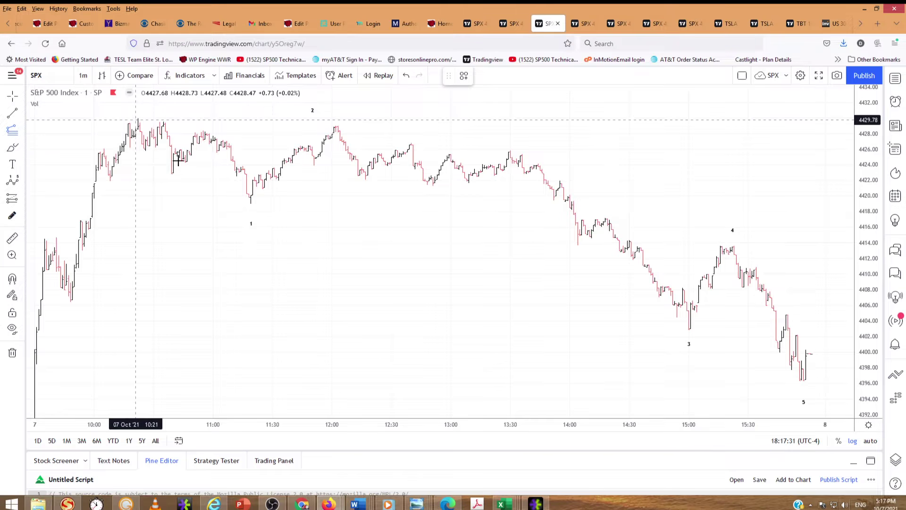
left_click(136, 120)
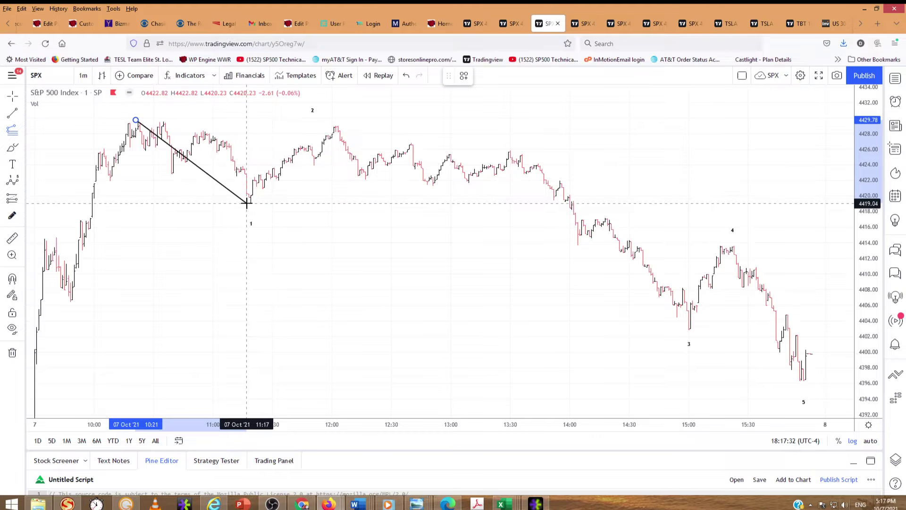
left_click(247, 203)
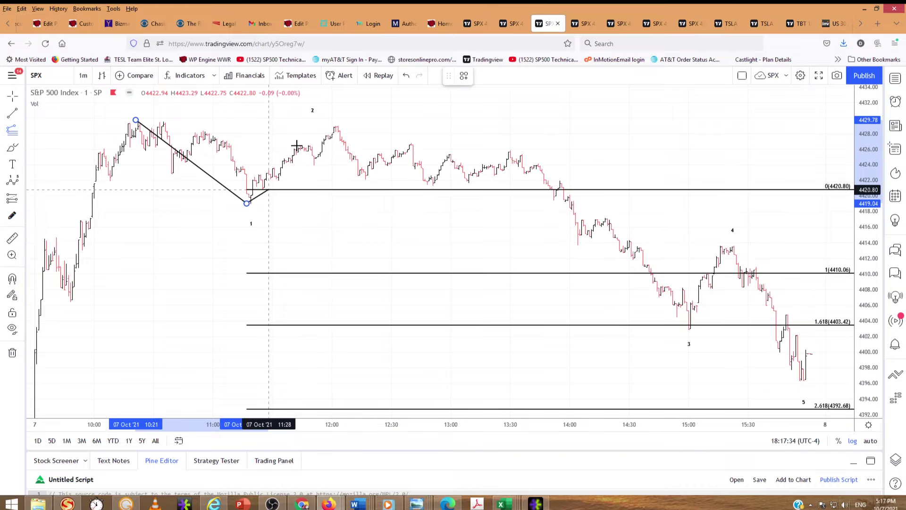
left_click(328, 127)
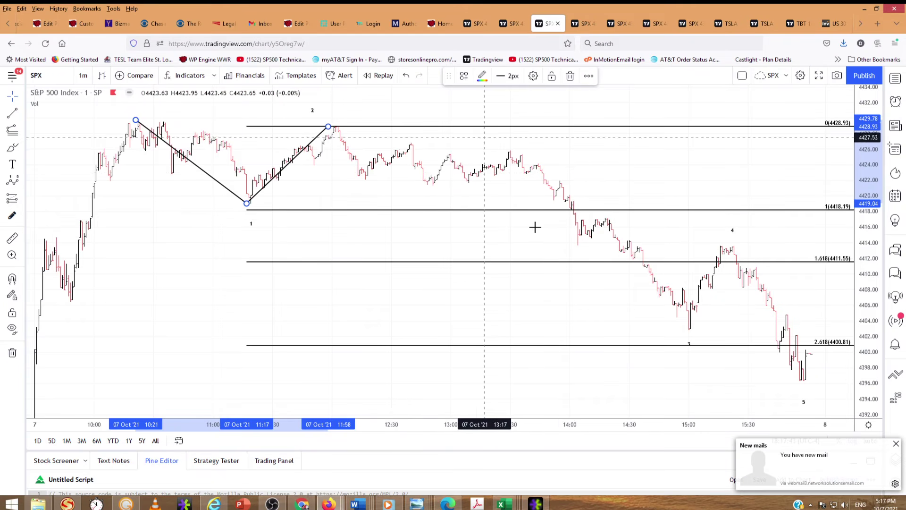
left_click(299, 300)
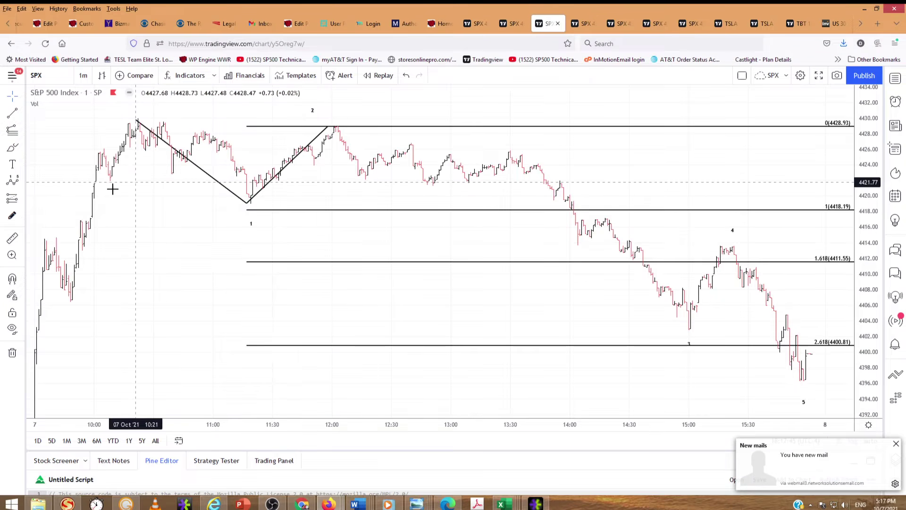
- Draw an Elliott Impulse Wave (12345) on the 1-minute chart from the 12:02 high down to the 14:59 low near 4402
left_click(22, 181)
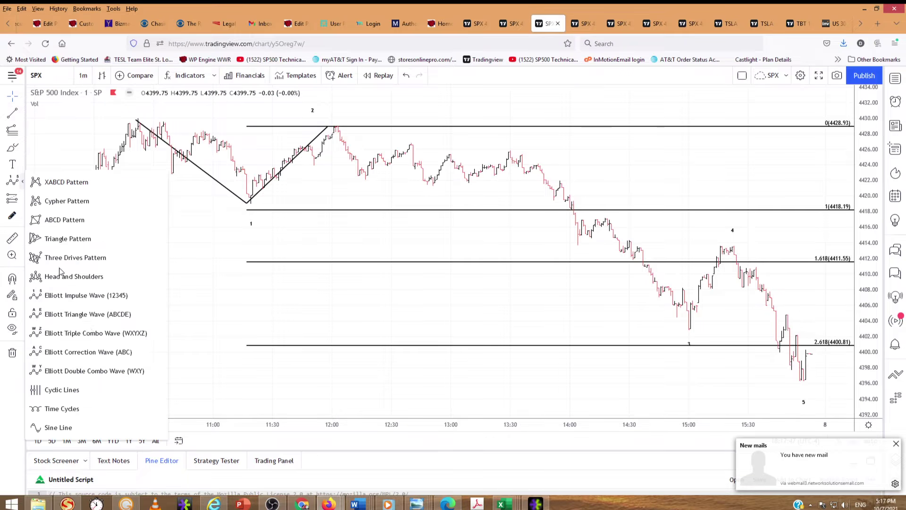
left_click(118, 296)
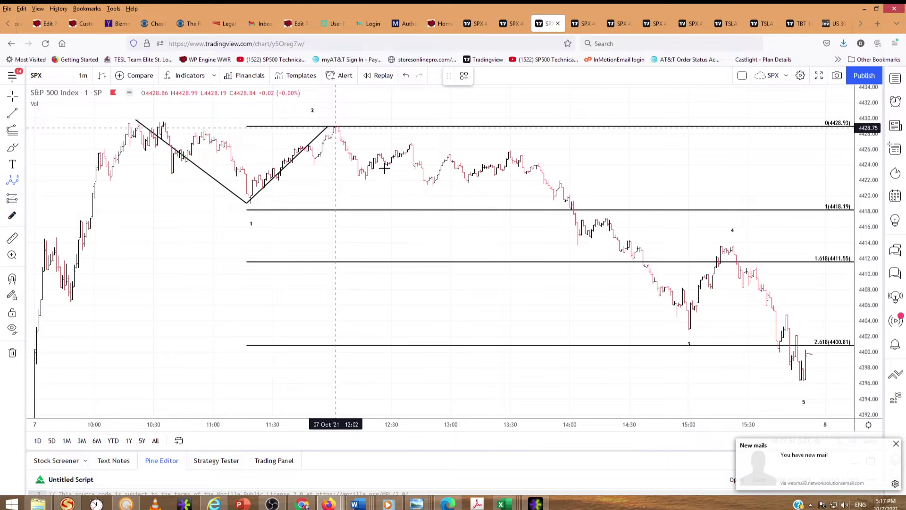
left_click(336, 128)
left_click(432, 195)
left_click(512, 148)
left_click(574, 253)
left_click(604, 204)
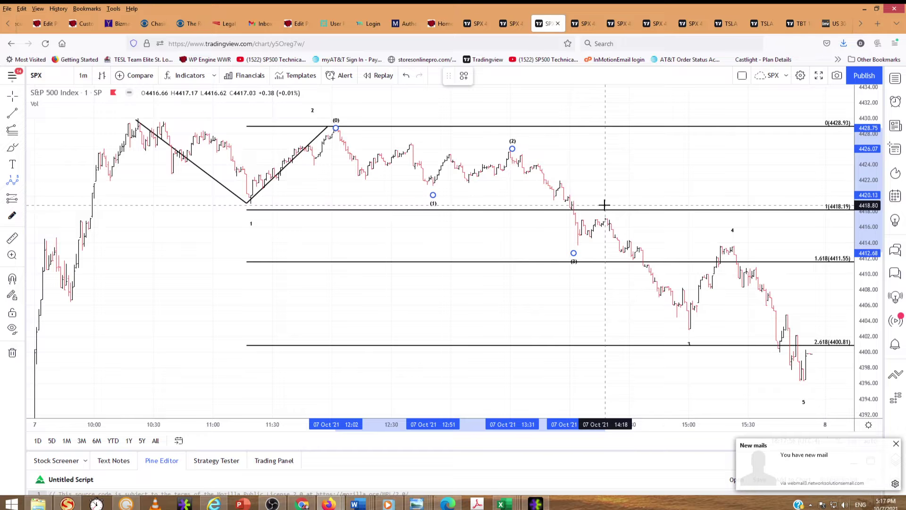
left_click(687, 334)
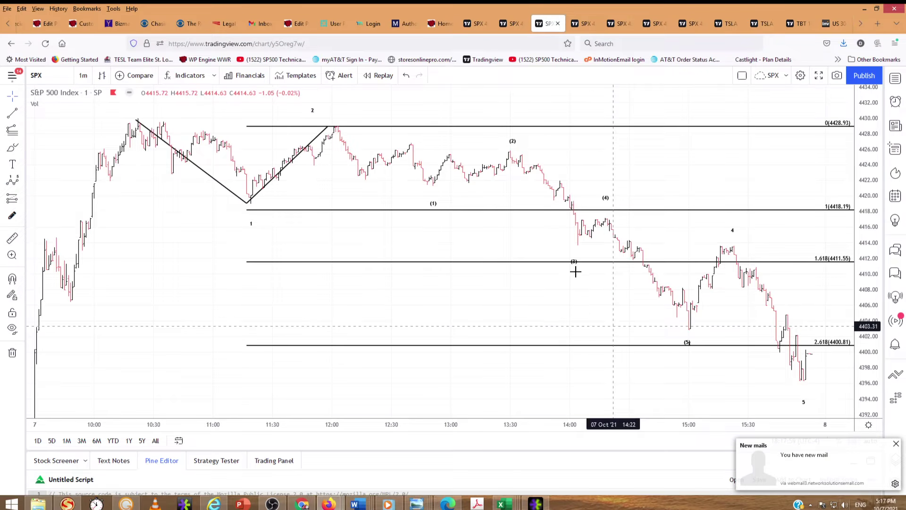
- Set the degree of the new Elliott Impulse Wave to Minuscule
right_click(577, 299)
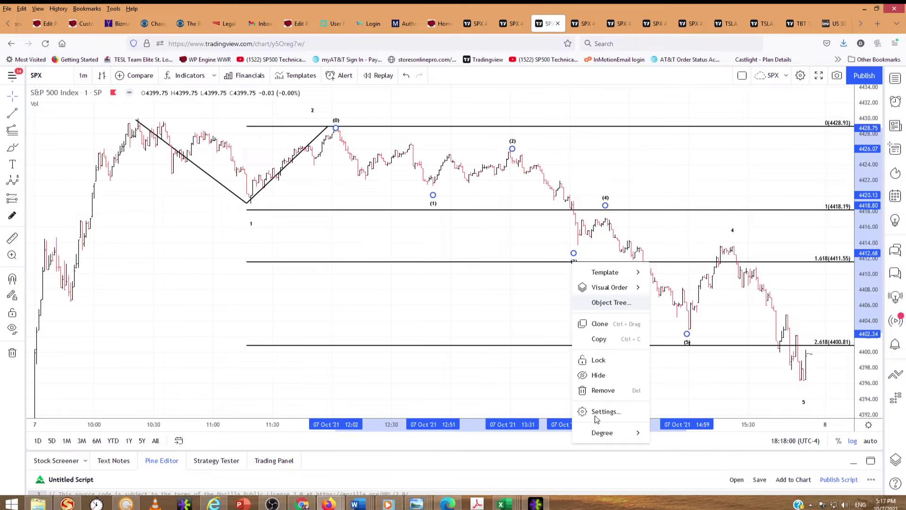
mouse_move(613, 436)
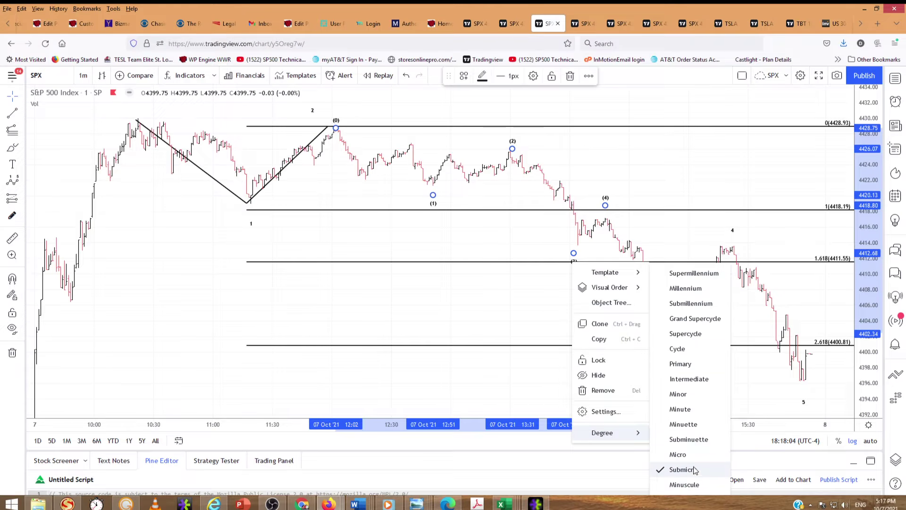
left_click(685, 485)
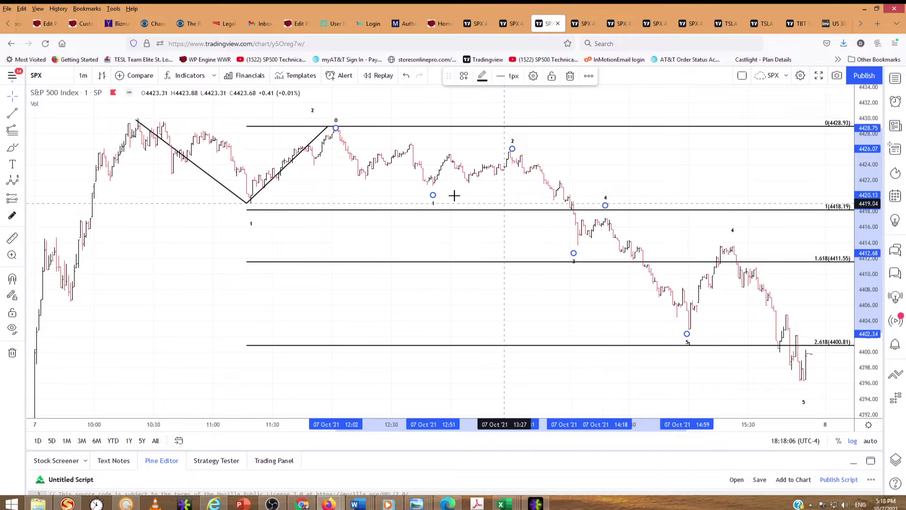
- Recolor the Minuscule Elliott Impulse Wave pink and move its wave 5 point onto the 15:00 low at about 4403
right_click(434, 207)
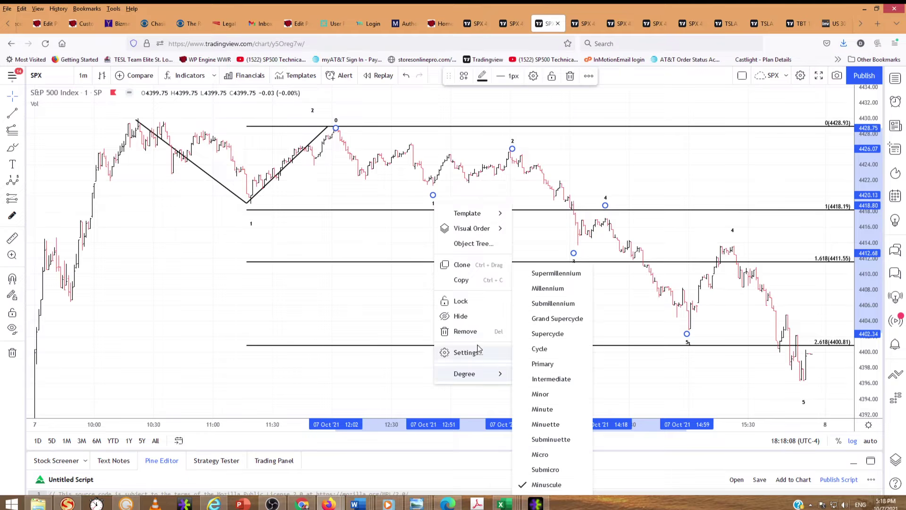
left_click(472, 352)
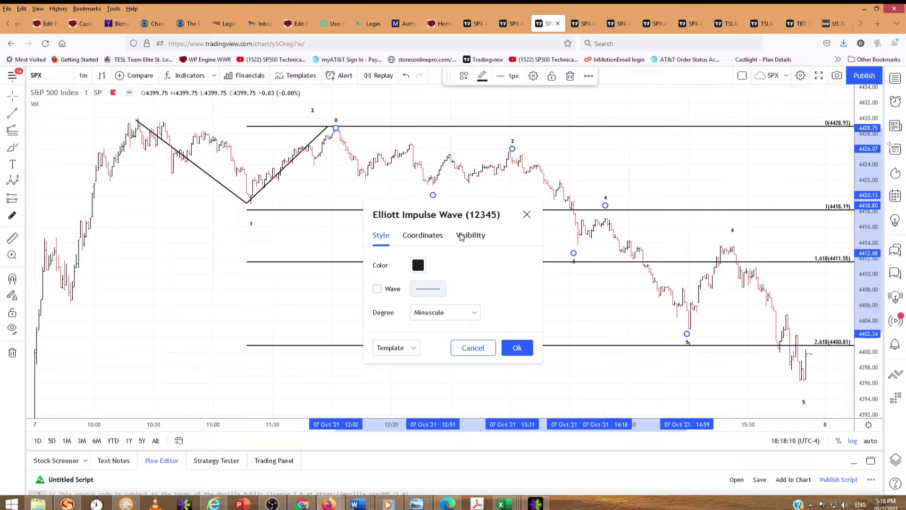
left_click(417, 265)
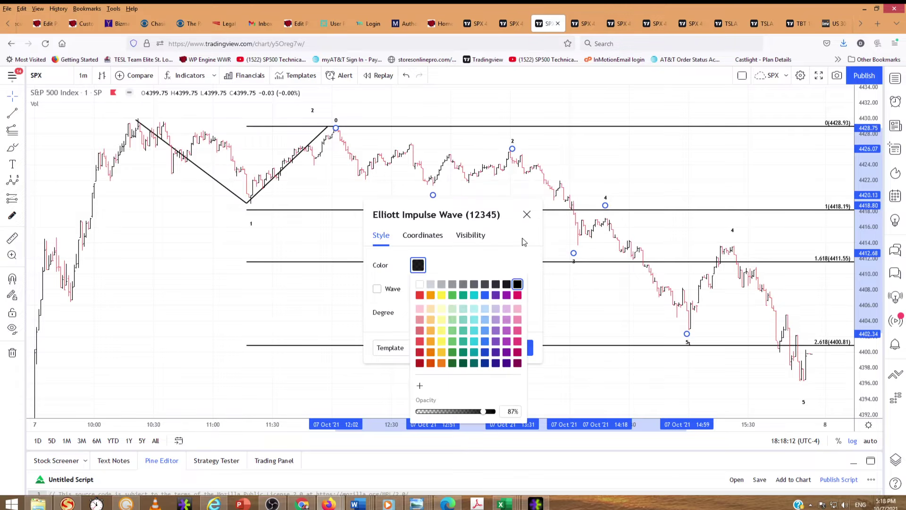
left_click(517, 295)
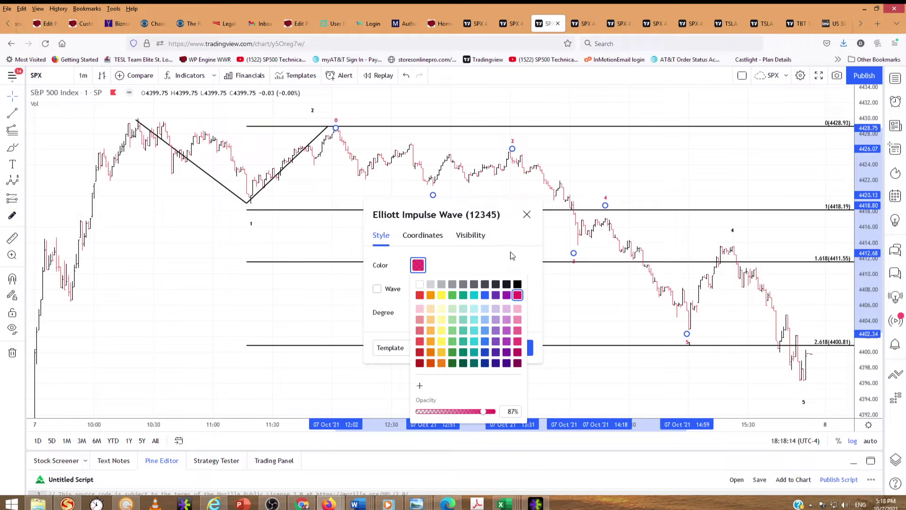
left_click(512, 255)
left_click(515, 347)
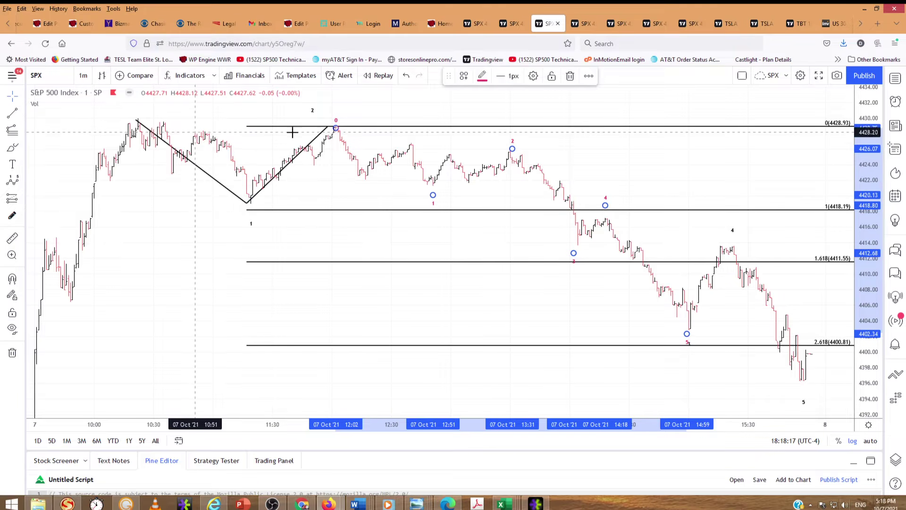
left_click(354, 175)
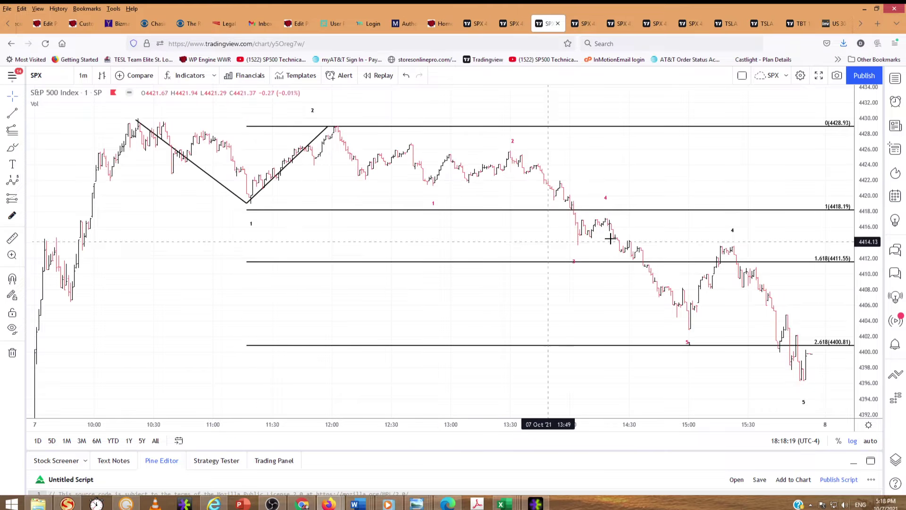
left_click(688, 333)
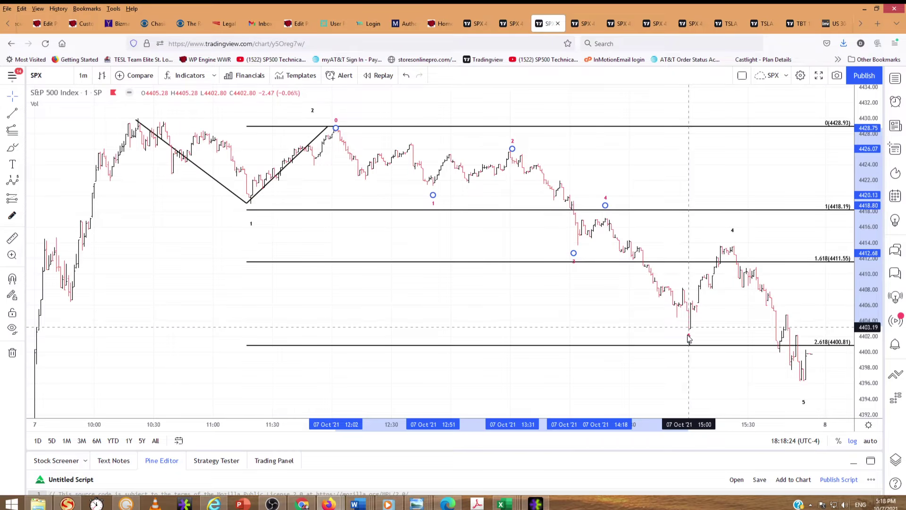
left_click(681, 378)
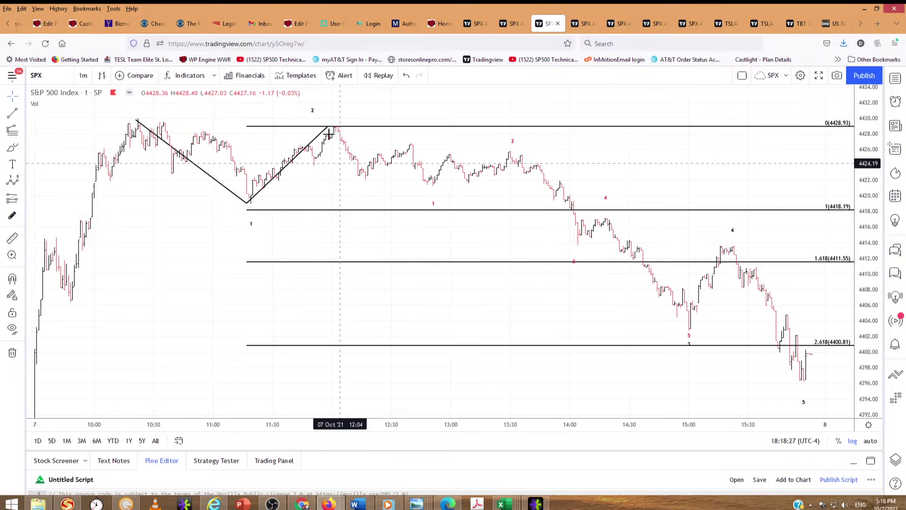
- Move the third anchor of the Trend-Based Fib Extension to the wave 4 high at 15:13, at 4413.65
left_click_drag(331, 128, 628, 260)
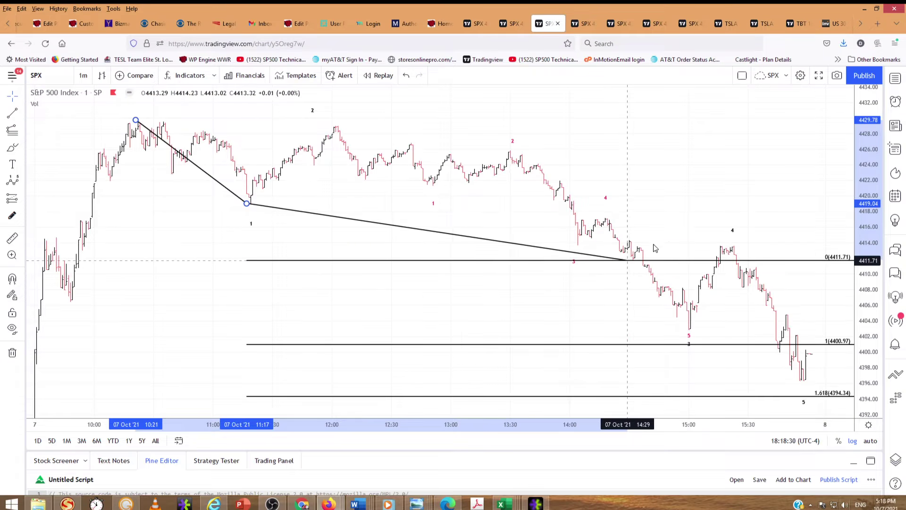
mouse_move(727, 249)
left_mouse_down()
mouse_move(732, 243)
mouse_move(716, 247)
left_mouse_up()
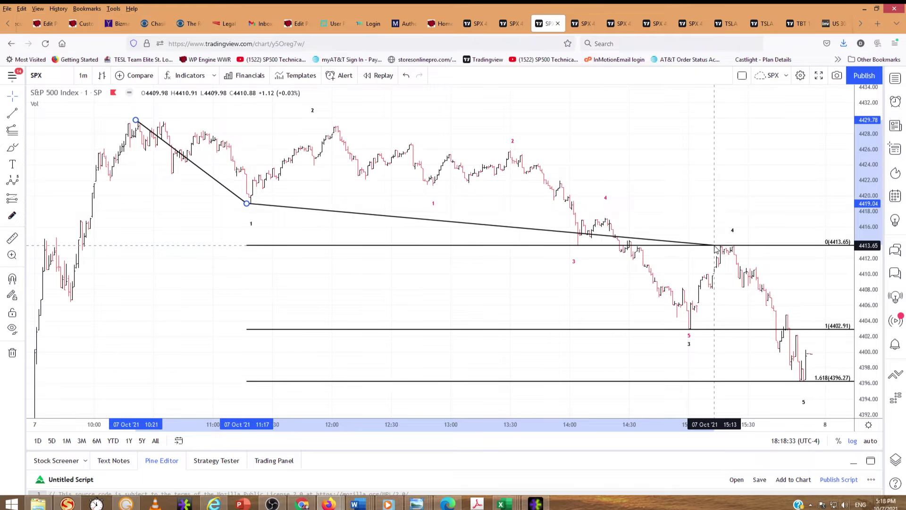
left_click(734, 347)
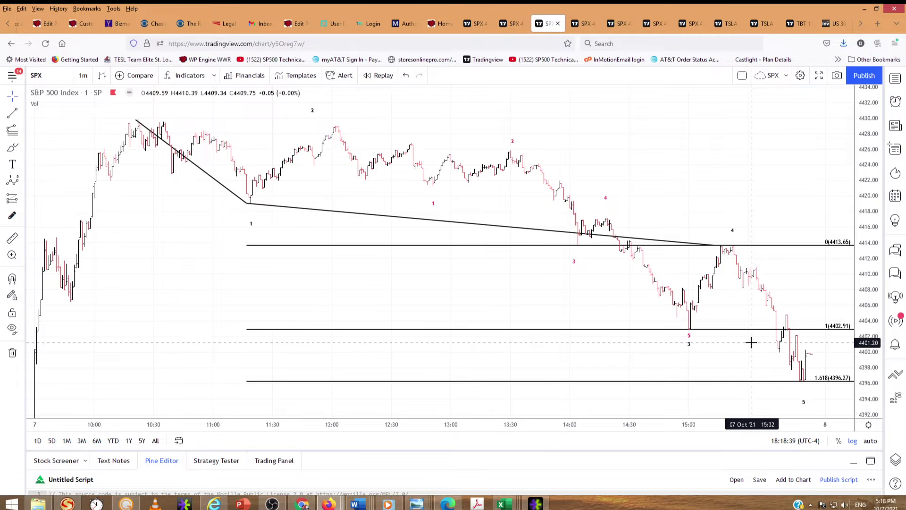
left_click_drag(722, 352, 687, 356)
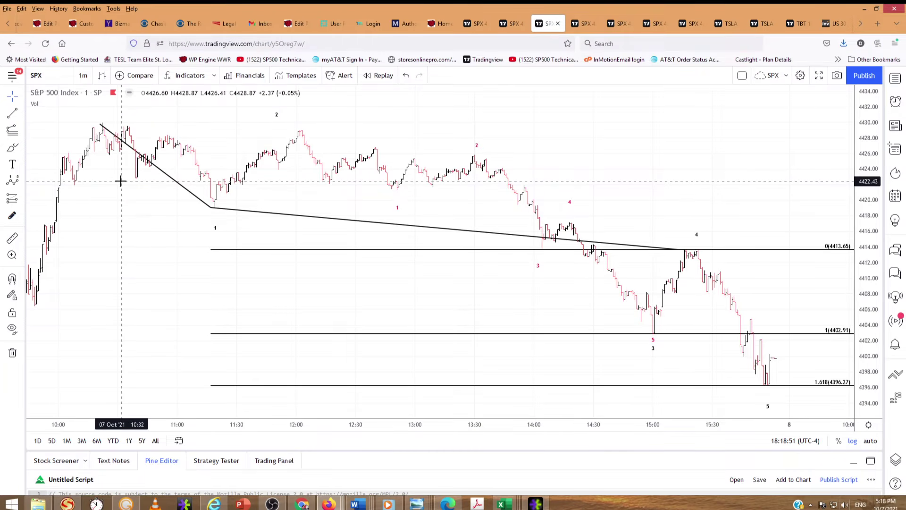
- Return to the hourly SPX chart and recolor the Submicro Elliott Impulse Wave labelled (1) and (2) pink
left_click(512, 24)
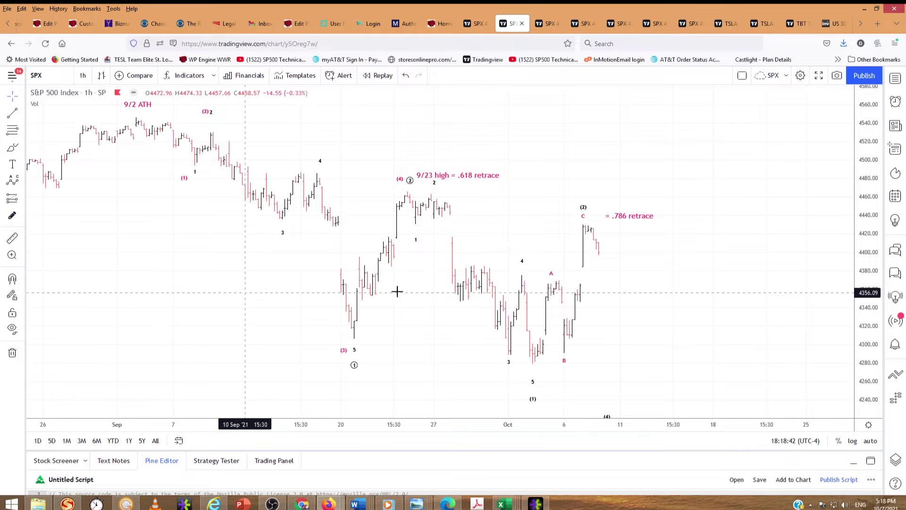
right_click(533, 398)
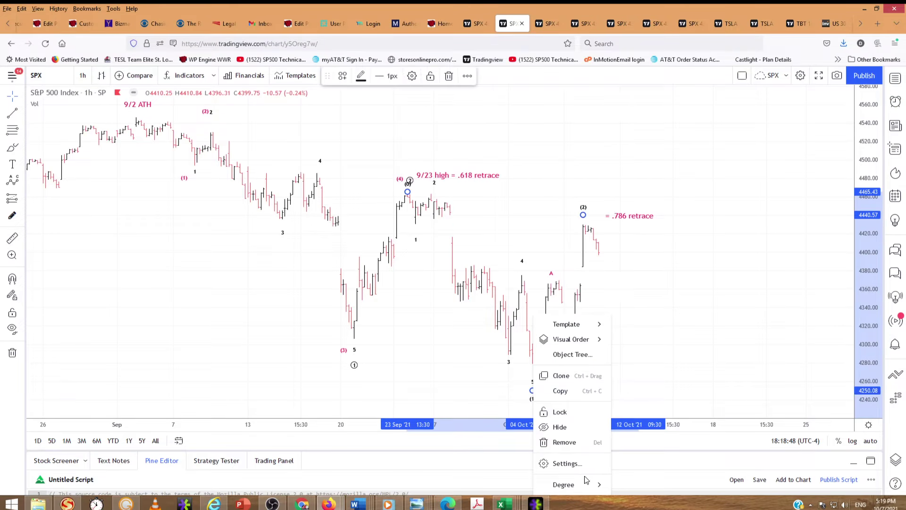
left_click(564, 463)
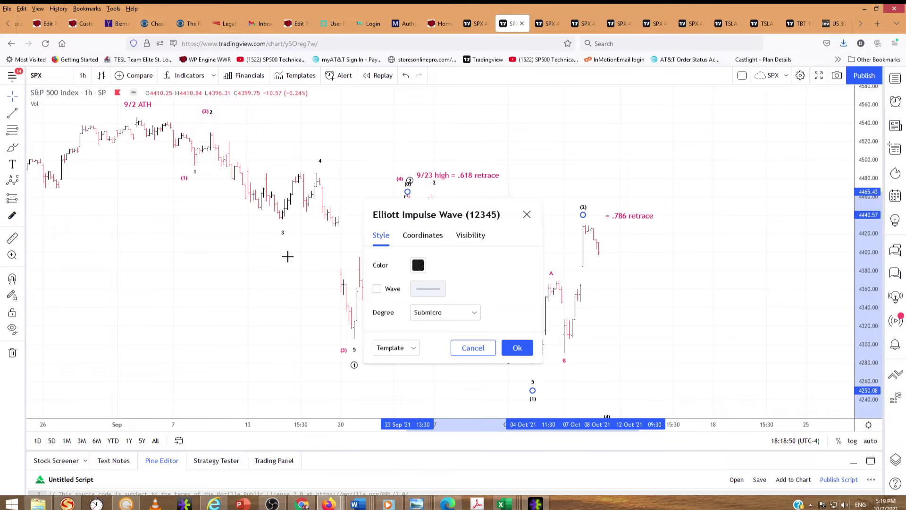
left_click(421, 266)
left_click(518, 294)
left_click(516, 273)
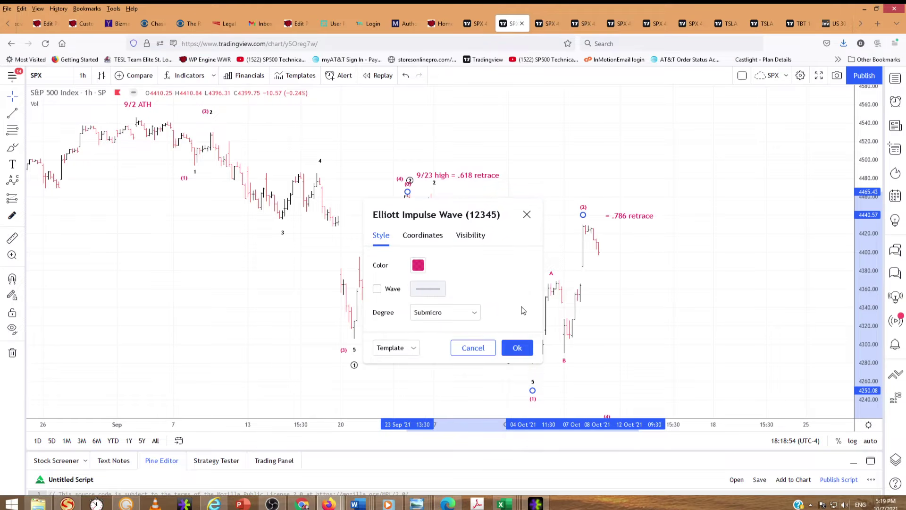
left_click(516, 349)
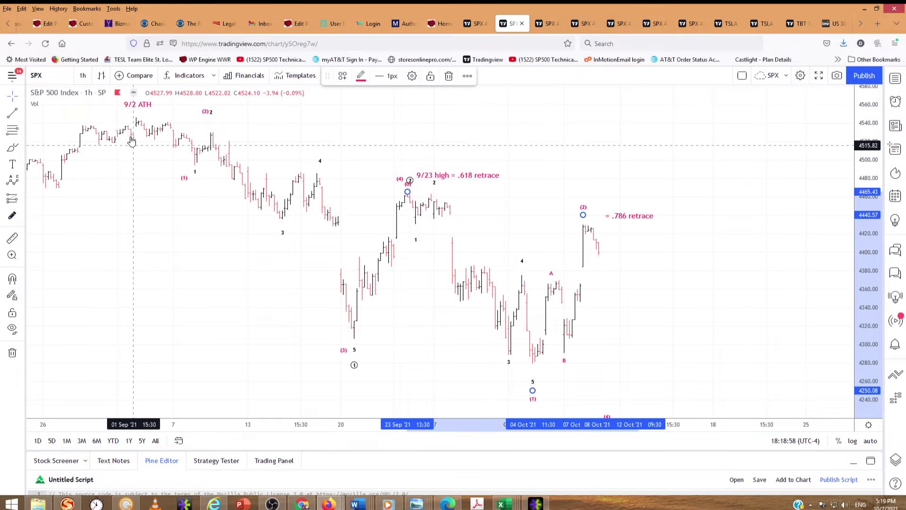
- Draw a Fib Retracement from the 9/2 all-time high at 4546.03 to the 4 October low at 4279.29, and remove it
left_click(22, 130)
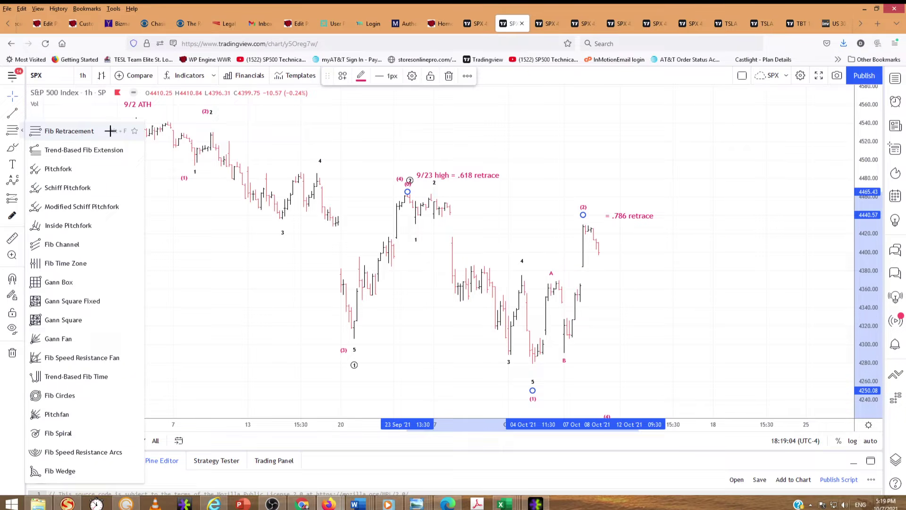
left_click(94, 131)
left_click(132, 117)
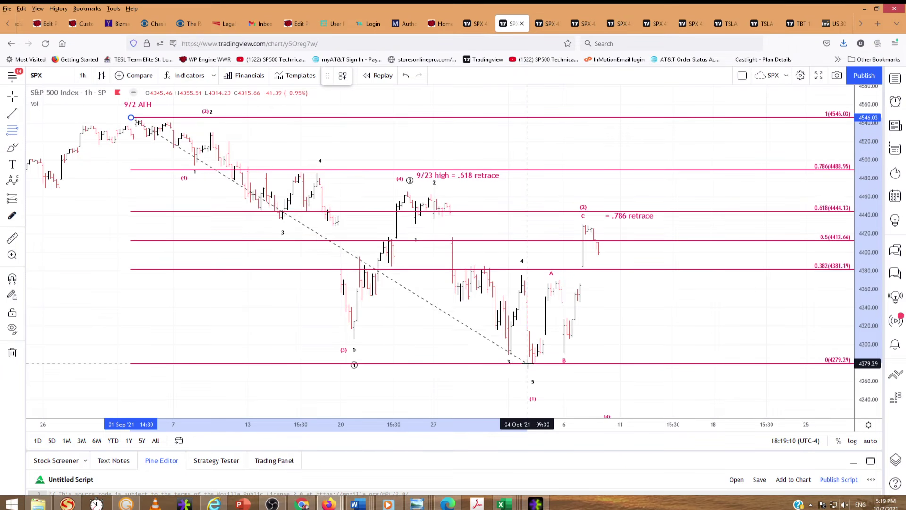
left_click(527, 364)
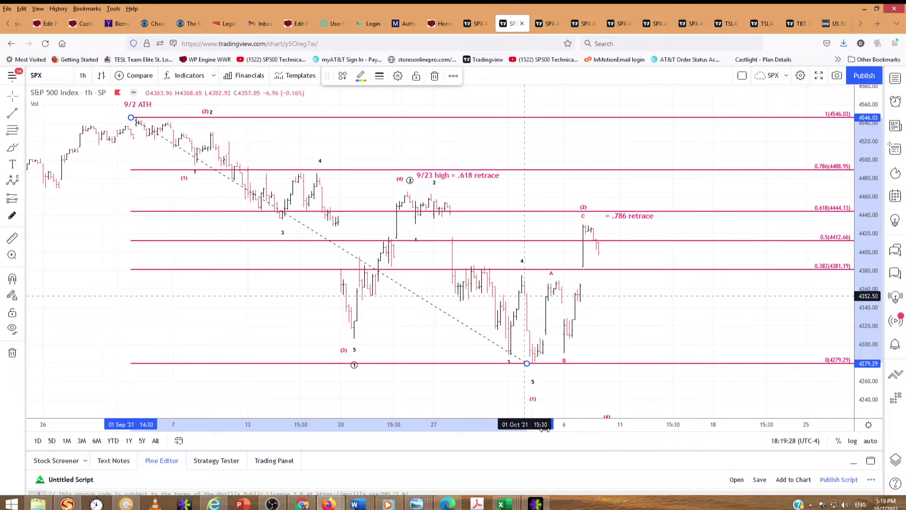
right_click(616, 271)
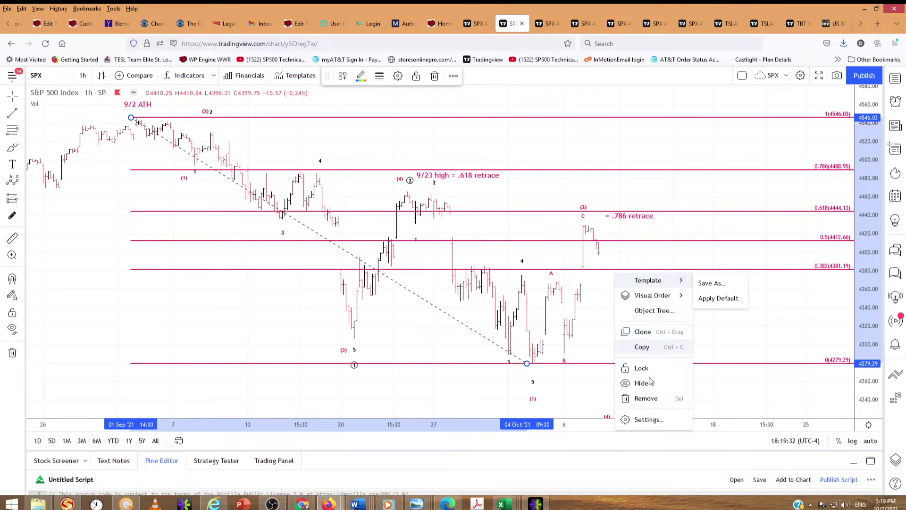
left_click(655, 398)
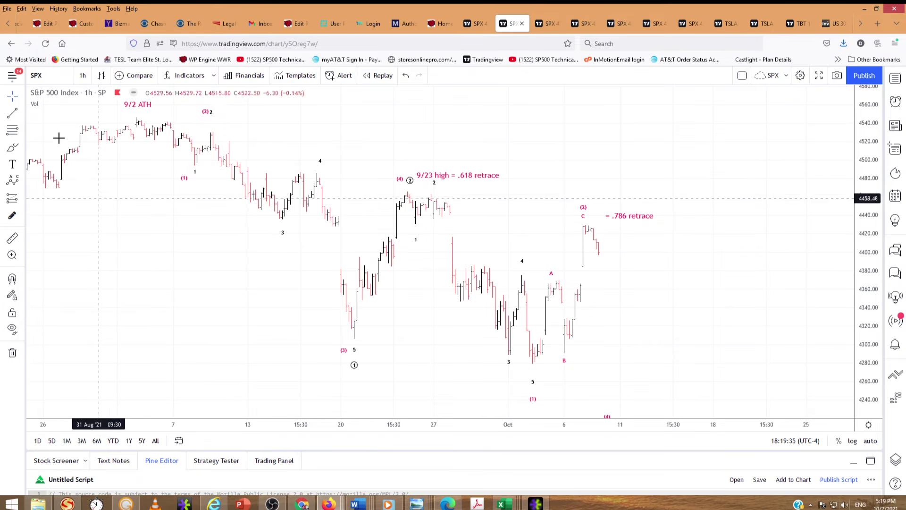
- Draw a Trend-Based Fib Extension from the 4 October low at 4278.78 through the wave A high at 4370.93 to the wave B low at 4290.56
left_click(21, 132)
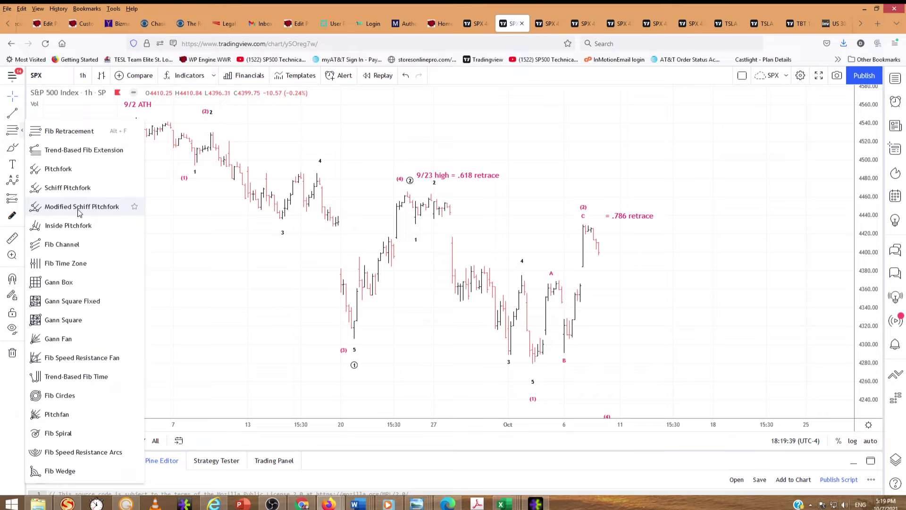
left_click(99, 151)
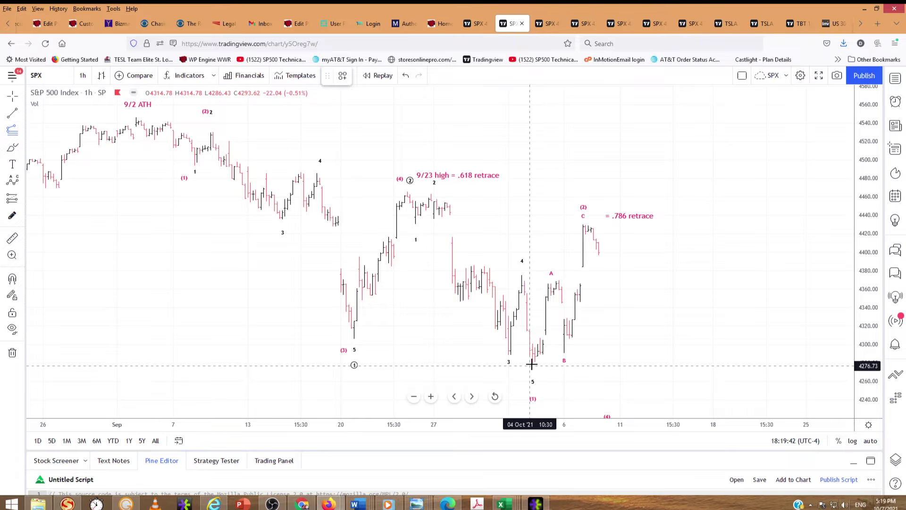
left_click(532, 364)
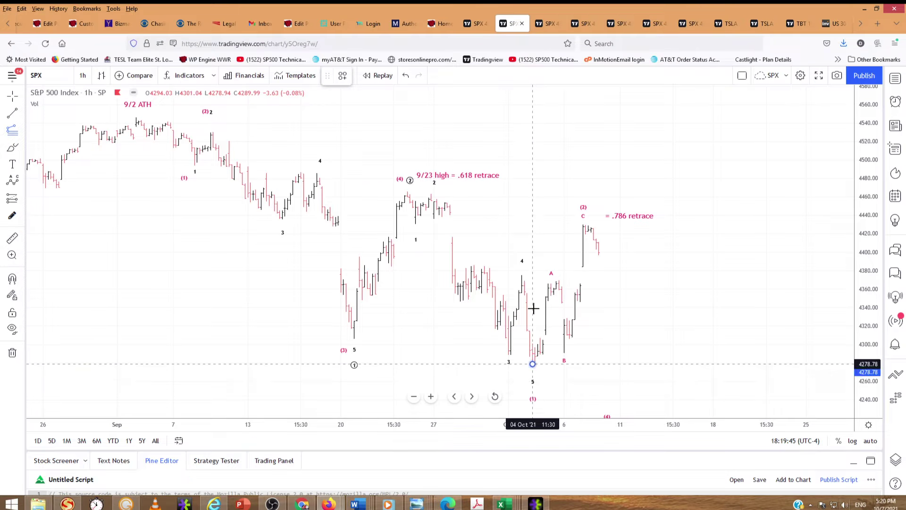
left_click(555, 279)
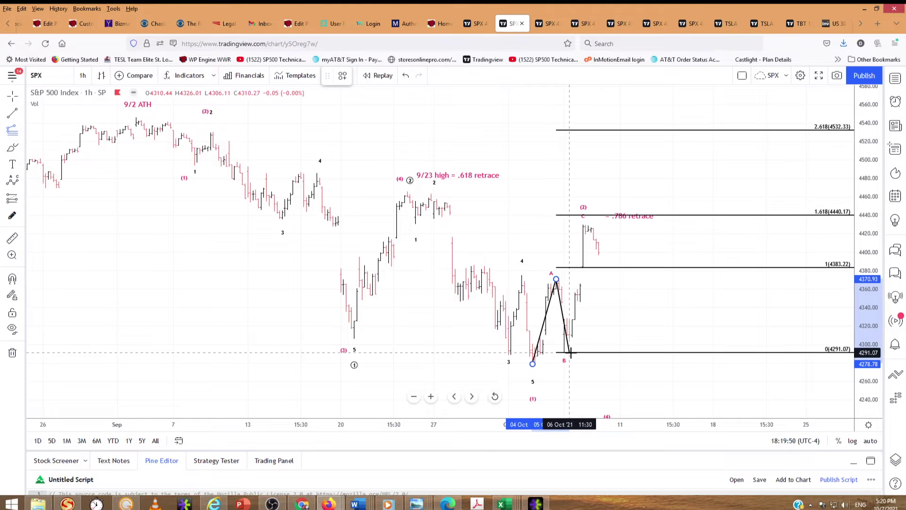
left_click(572, 353)
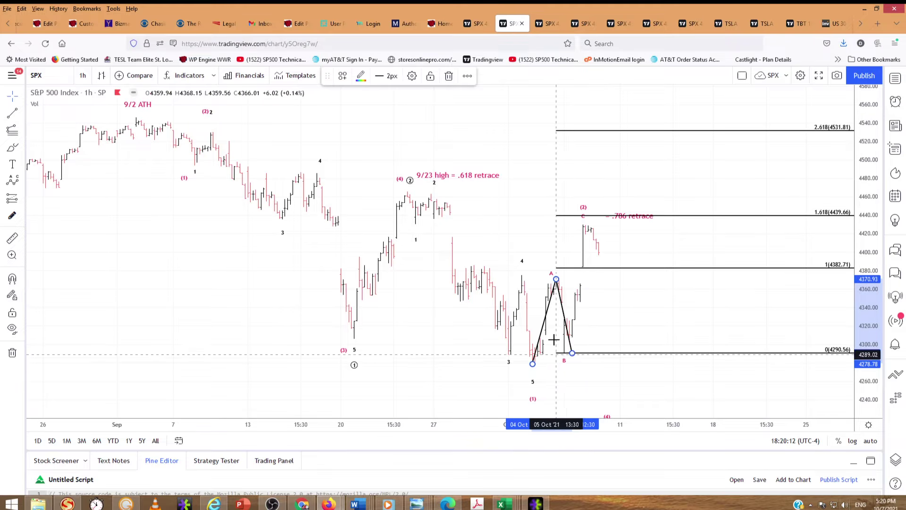
left_click(633, 285)
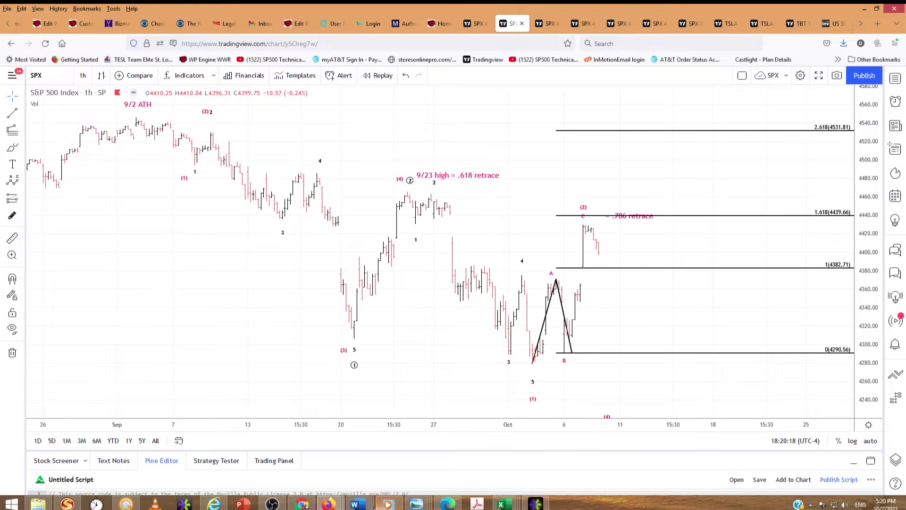
- Switch to the WWR Subscription document in Word, review the subscription prices and monthly contest rules, and return to the chart
mouse_move(355, 504)
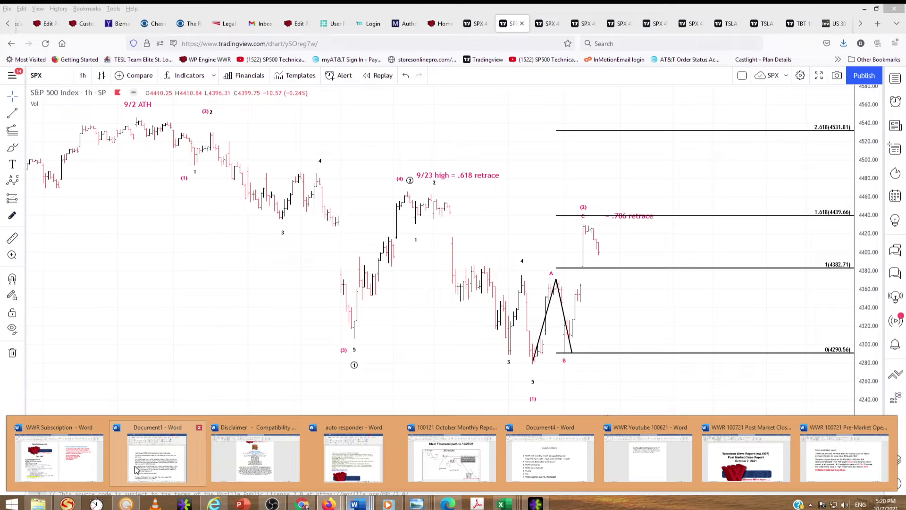
left_click(99, 464)
left_click(352, 290)
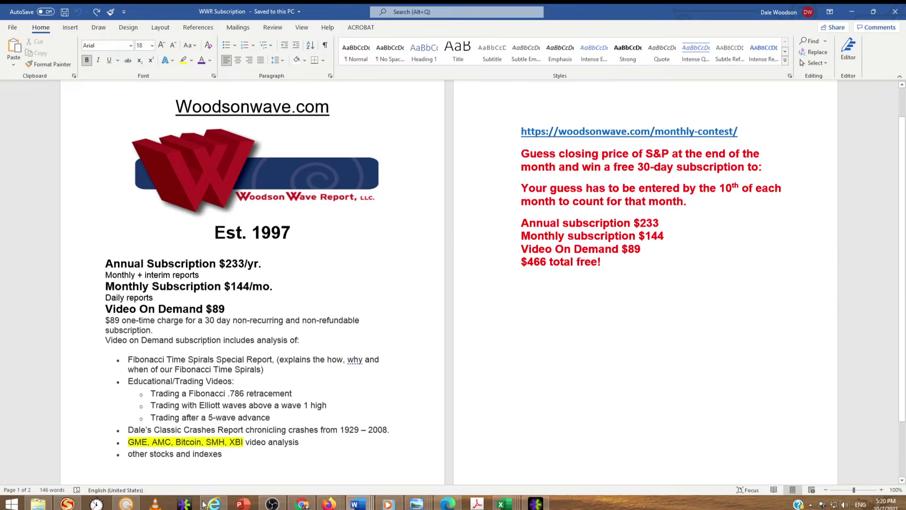
left_click(852, 12)
- Bring up the Disclaimer document in Word, clear its text selection, review the awards and disclaimer, and minimize it
mouse_move(190, 503)
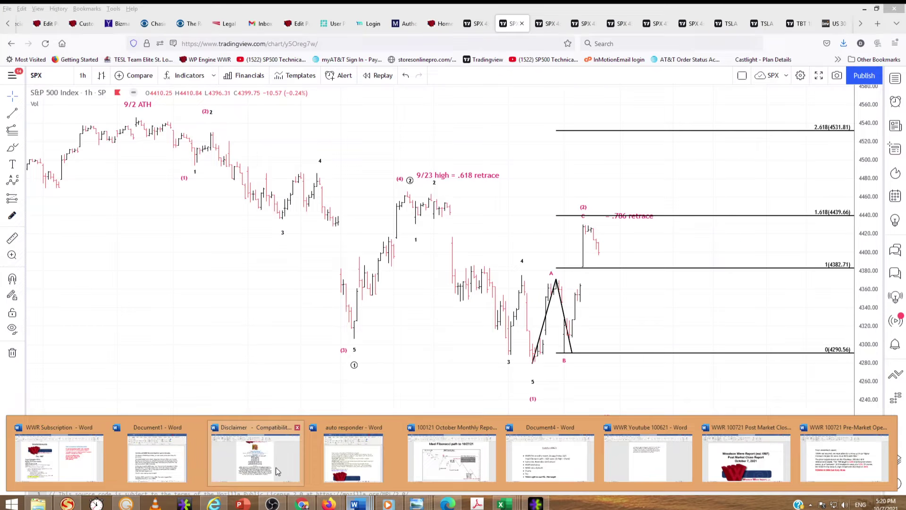
left_click(281, 451)
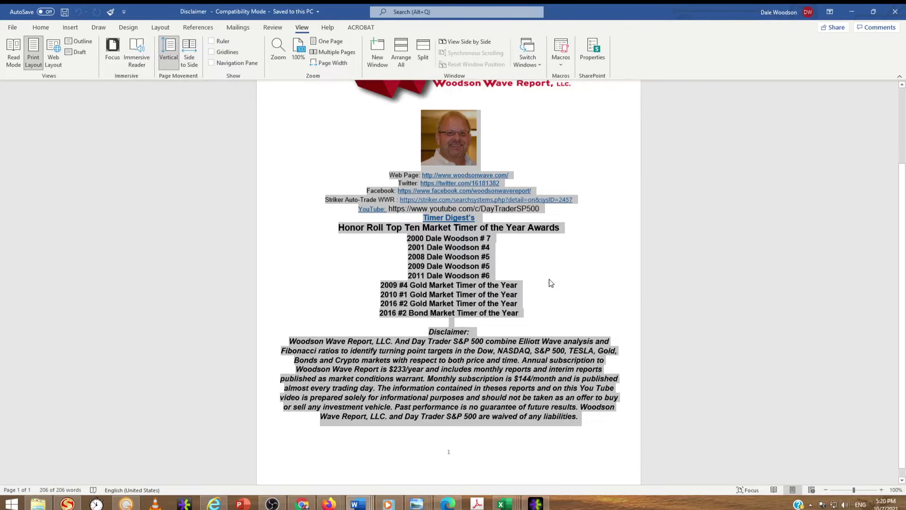
left_click(550, 280)
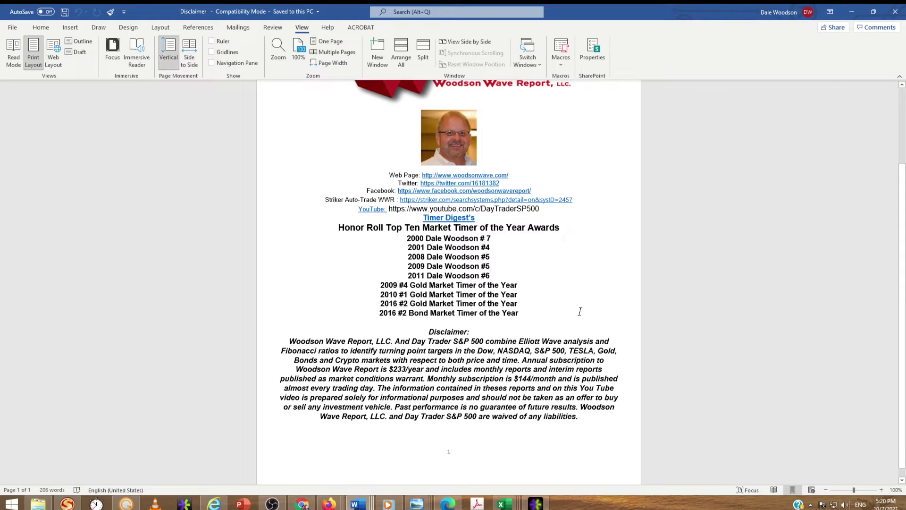
left_click(852, 11)
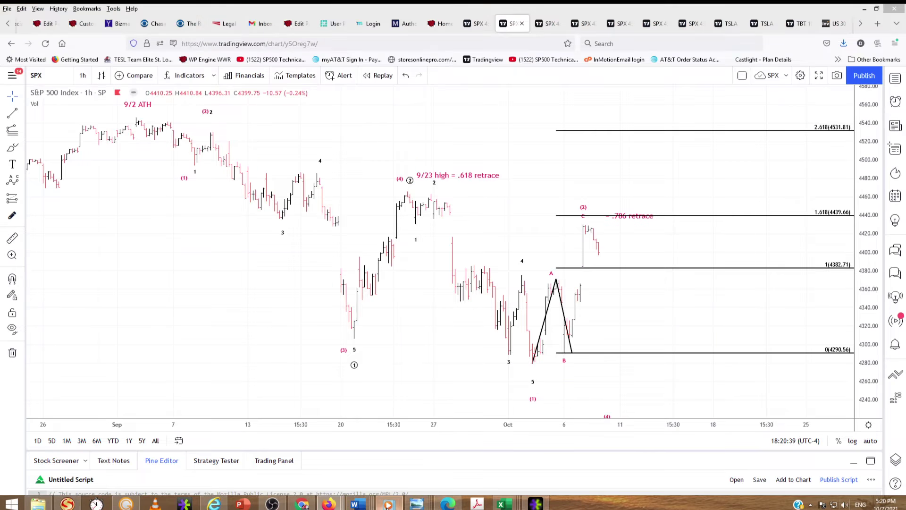
- Play the Subscribe video 012420 in the media player, pause it, and minimize the player
left_click(387, 504)
left_click(449, 479)
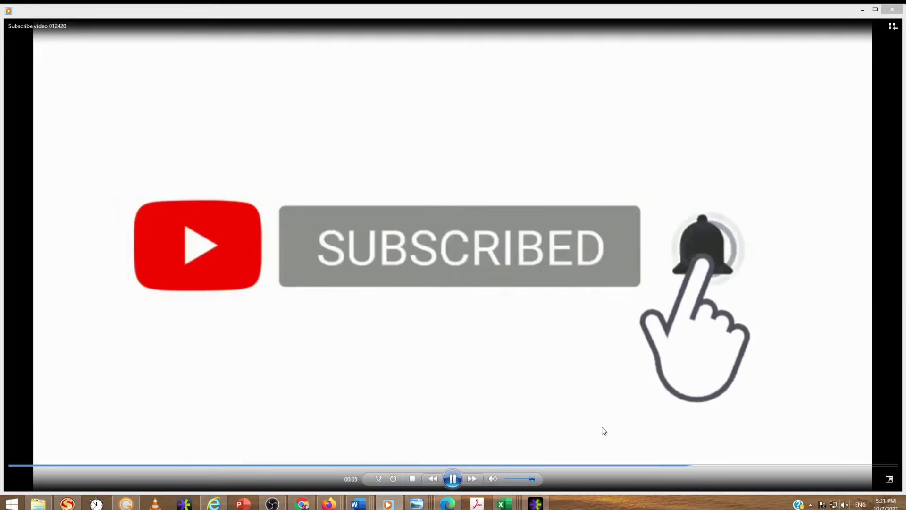
left_click(452, 479)
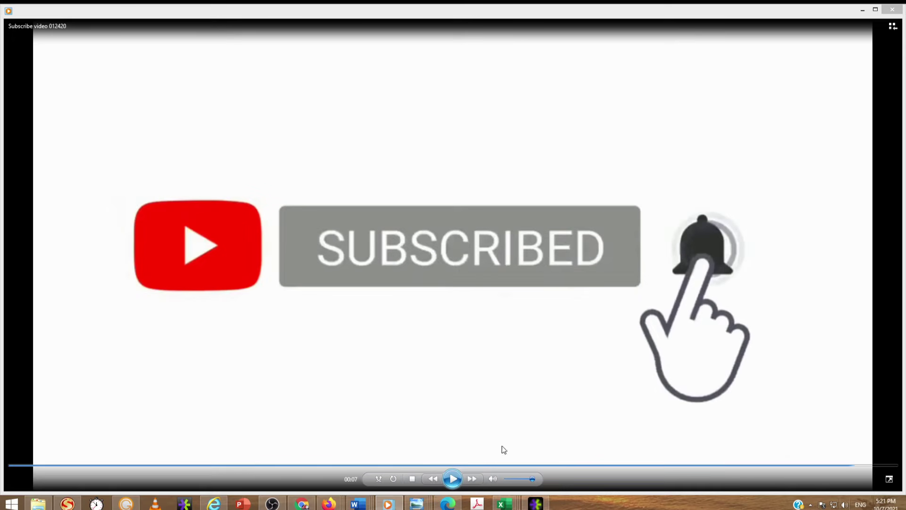
left_click(862, 10)
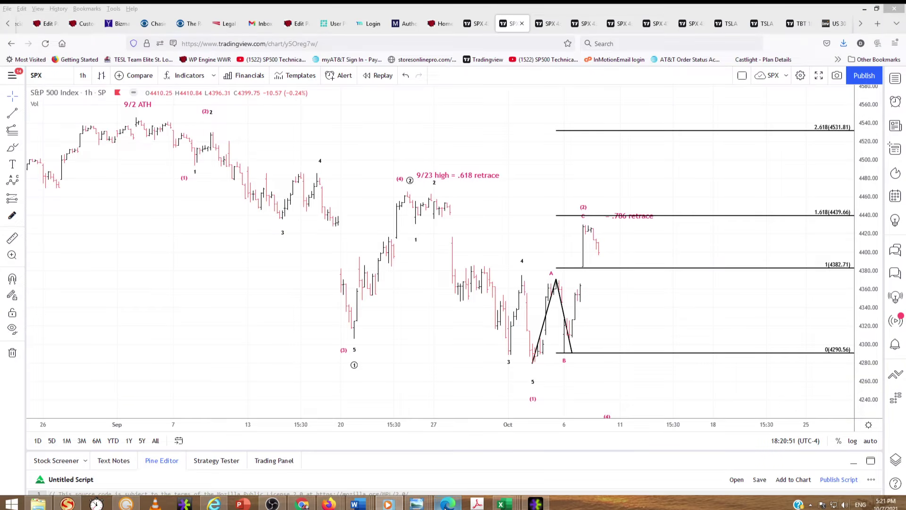
- Show the You Tube like button image in Windows Photo Viewer and minimize it
mouse_move(418, 504)
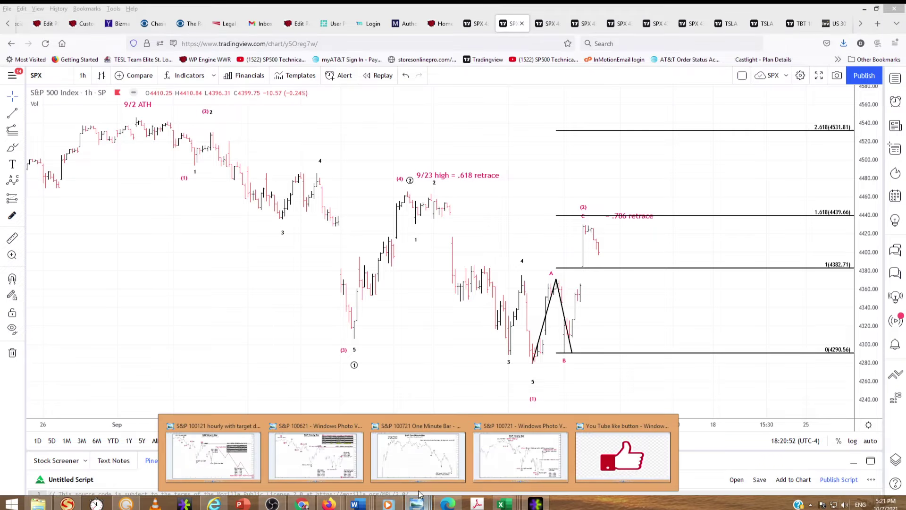
left_click(612, 467)
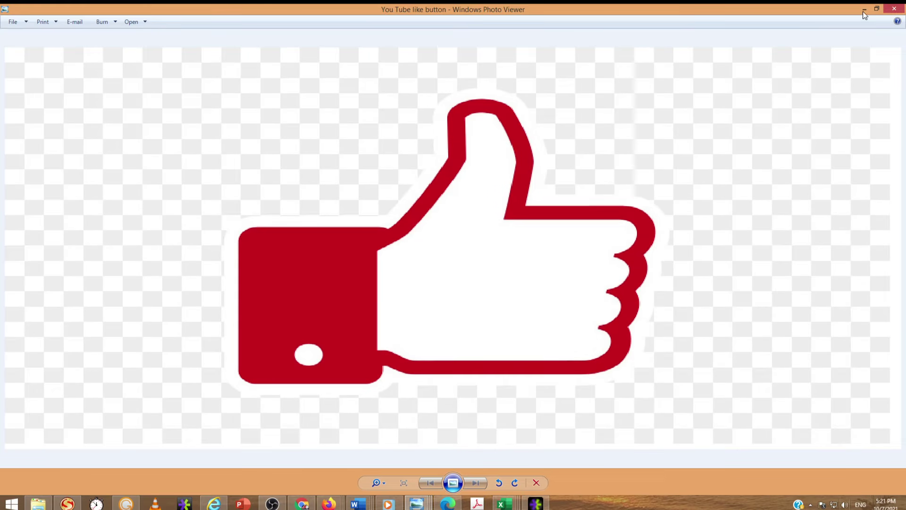
left_click(864, 9)
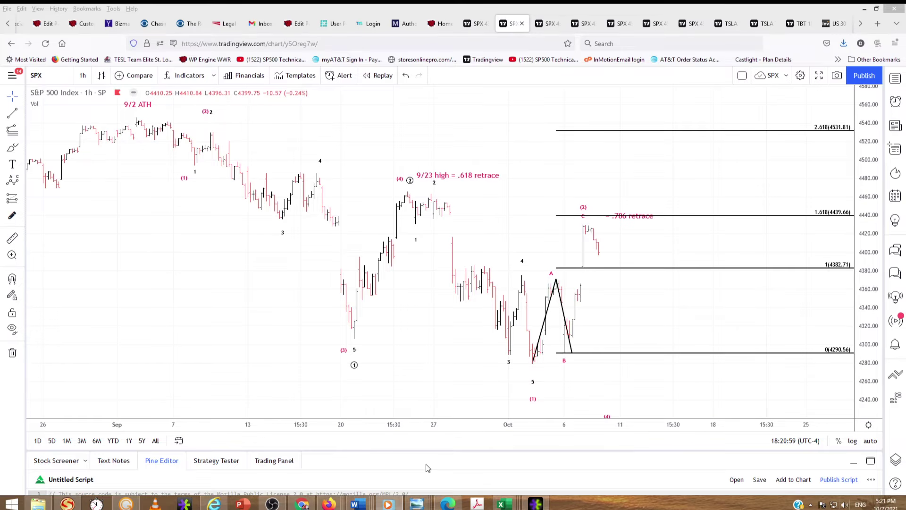
- Preview the S&P 100621 hourly image, examine the wave count and Fibonacci targets in S&P 100121 hourly with target dates, and minimize it
mouse_move(417, 504)
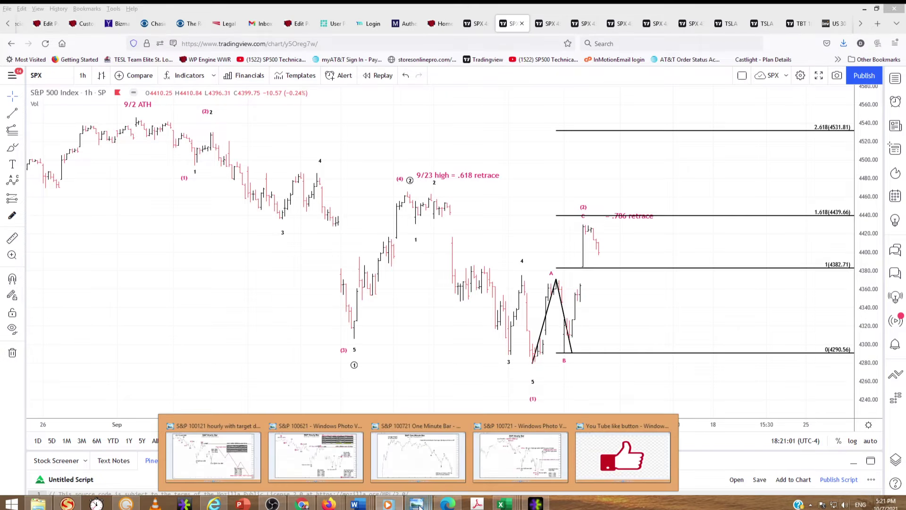
mouse_move(287, 471)
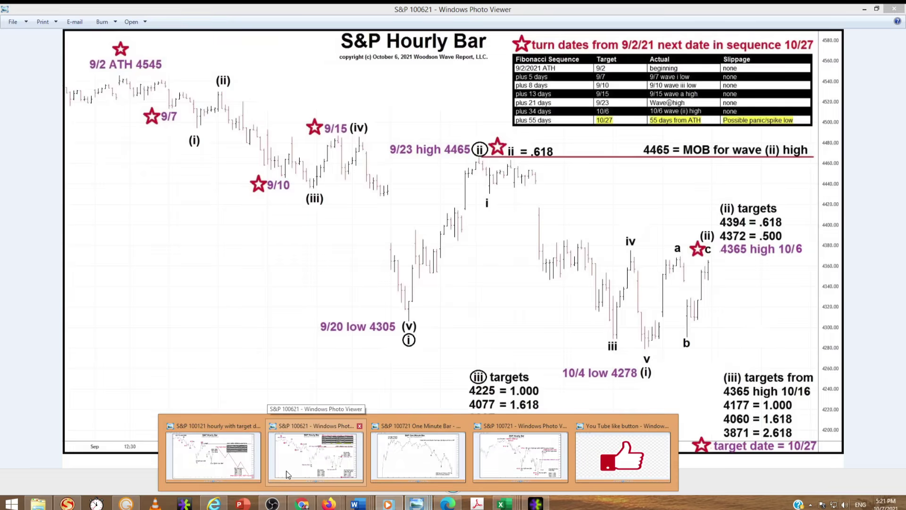
left_click(229, 474)
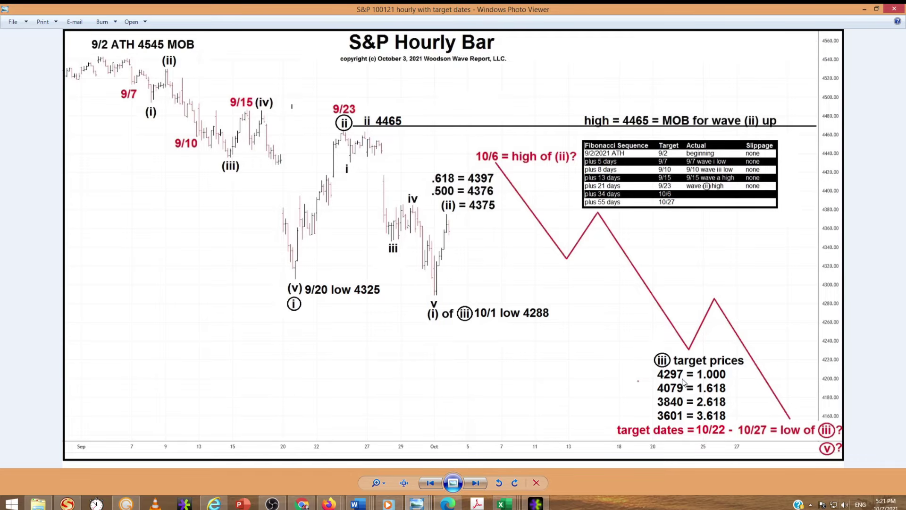
left_click(864, 9)
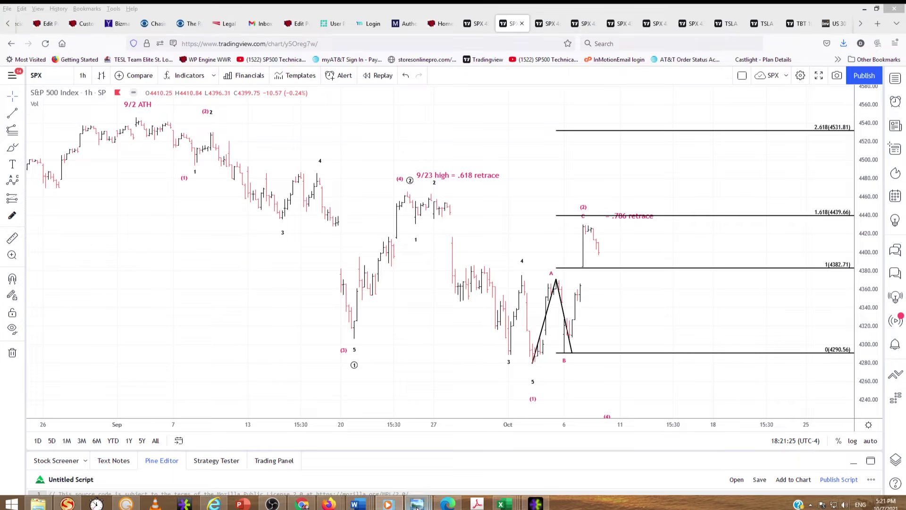
- Examine the primary, alternate and bull wave counts and the (iii) targets in the S&P 100721 hourly image, and minimize it
mouse_move(416, 504)
mouse_move(321, 464)
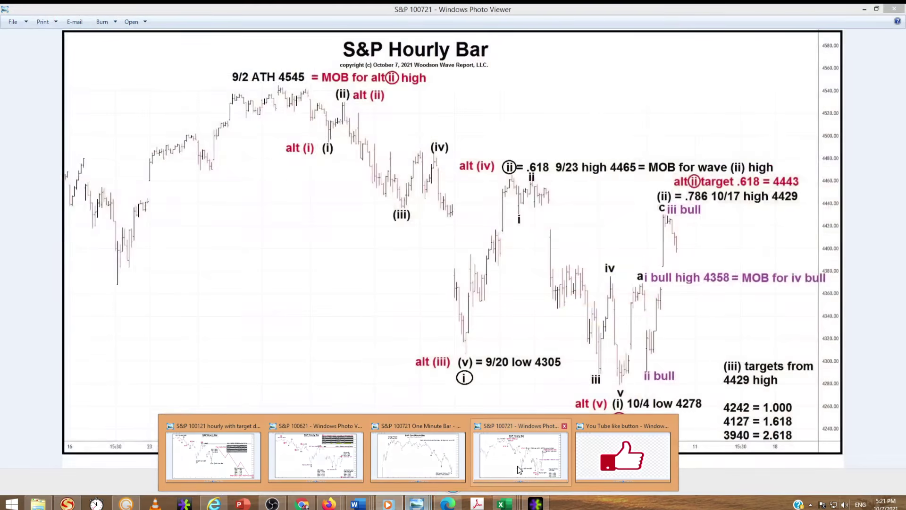
left_click(519, 469)
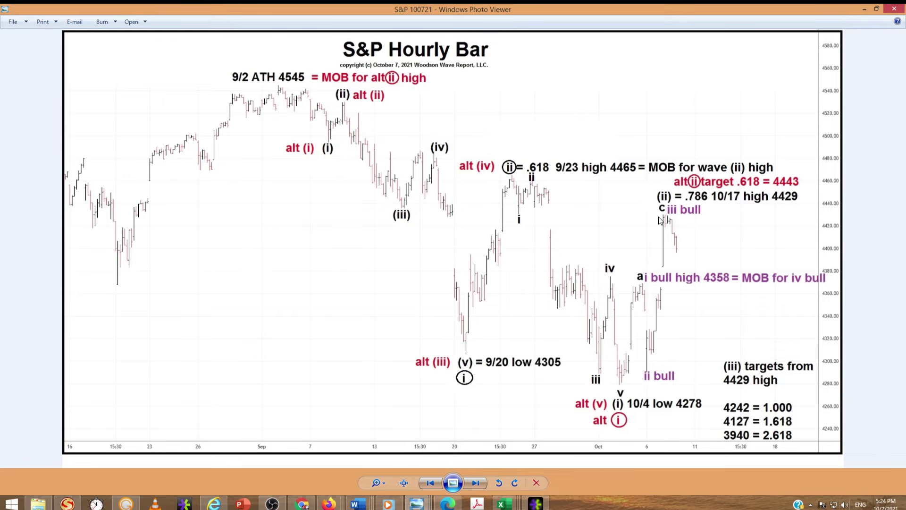
left_click(866, 9)
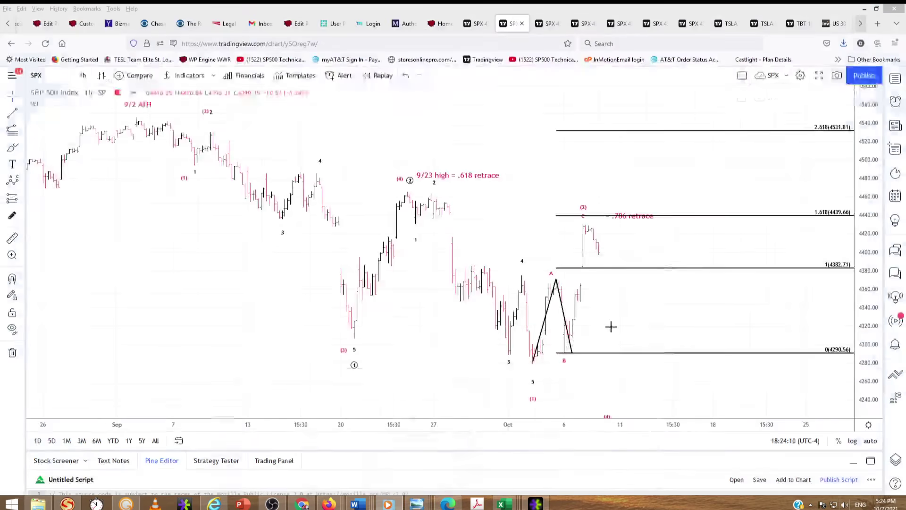
- Examine the initial five-wave decline in the S&P 100721 One Minute Bar image, and minimize it
mouse_move(417, 504)
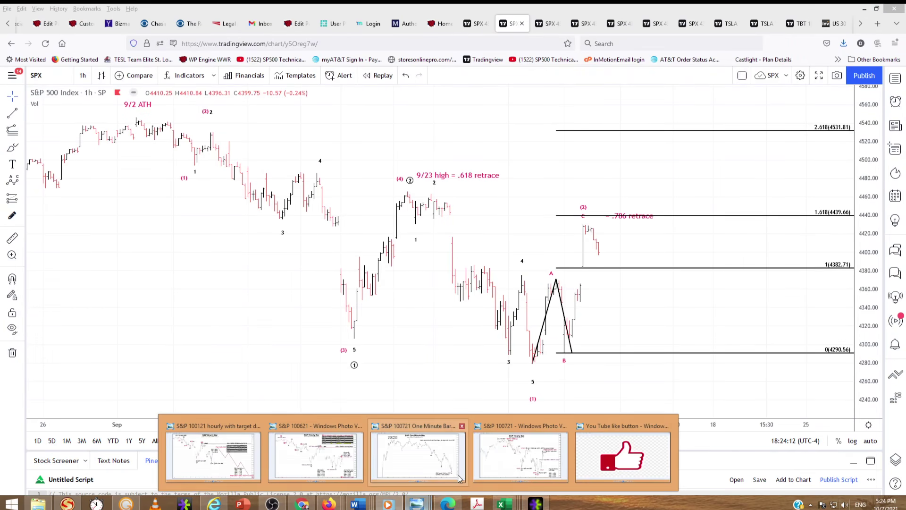
left_click(444, 467)
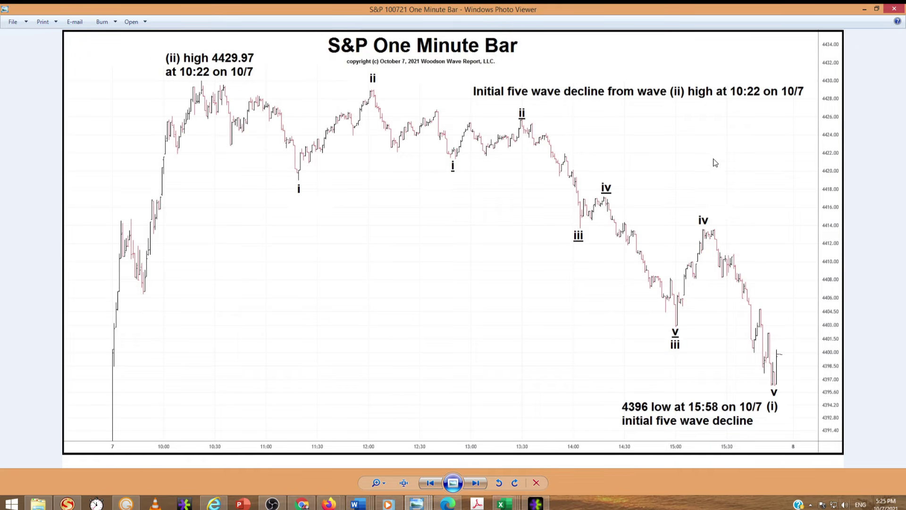
left_click(865, 9)
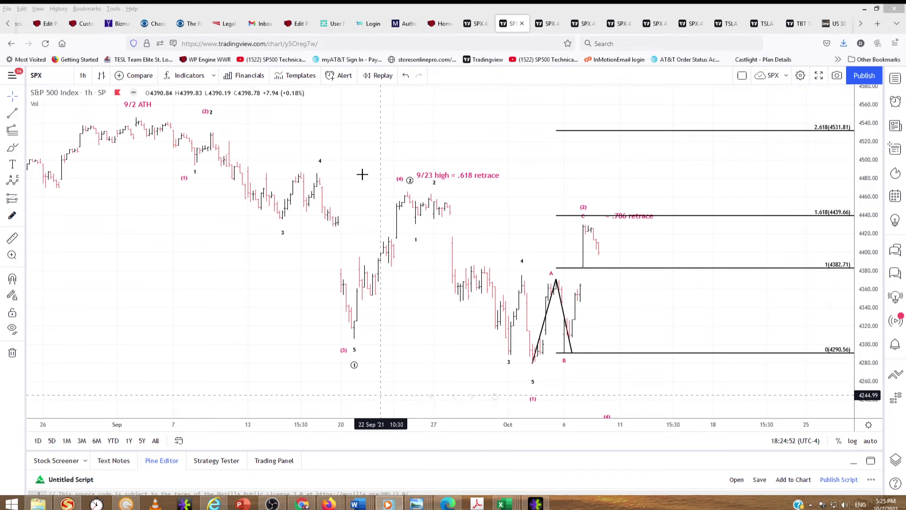
- Draw a Fib Retracement on the one-minute S&P 500 chart from the high at 4429.96 down to the low at about 4396.25
left_click(552, 21)
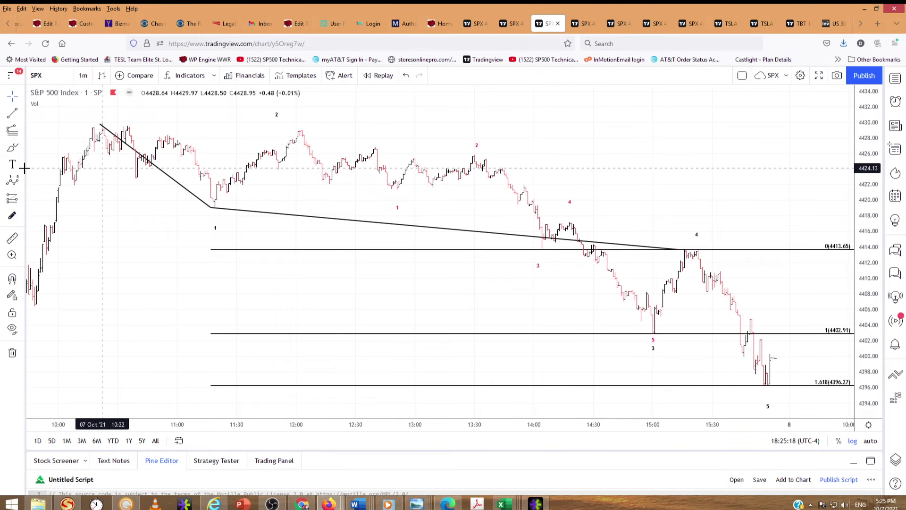
left_click(24, 133)
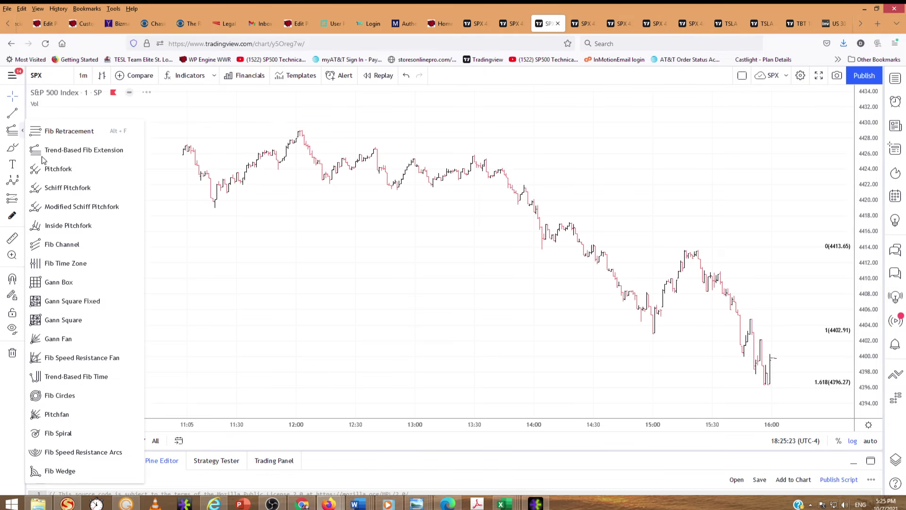
left_click(76, 130)
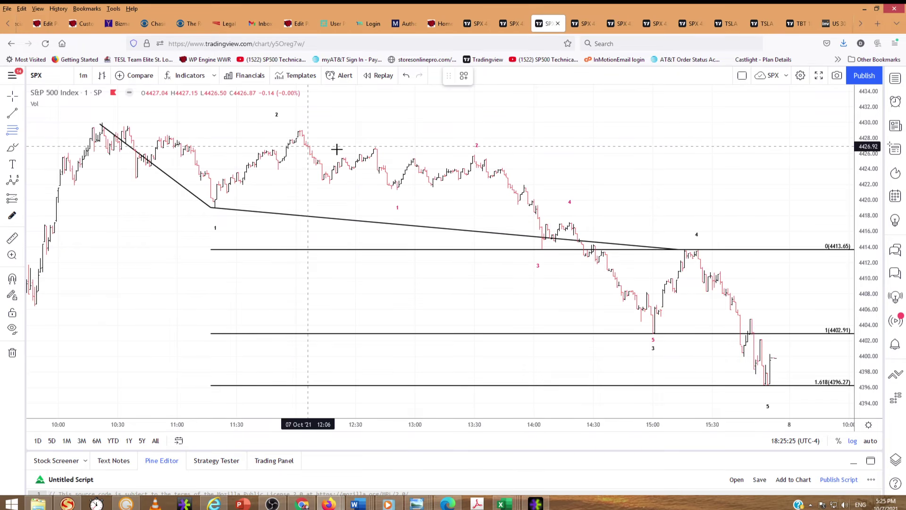
left_click(99, 123)
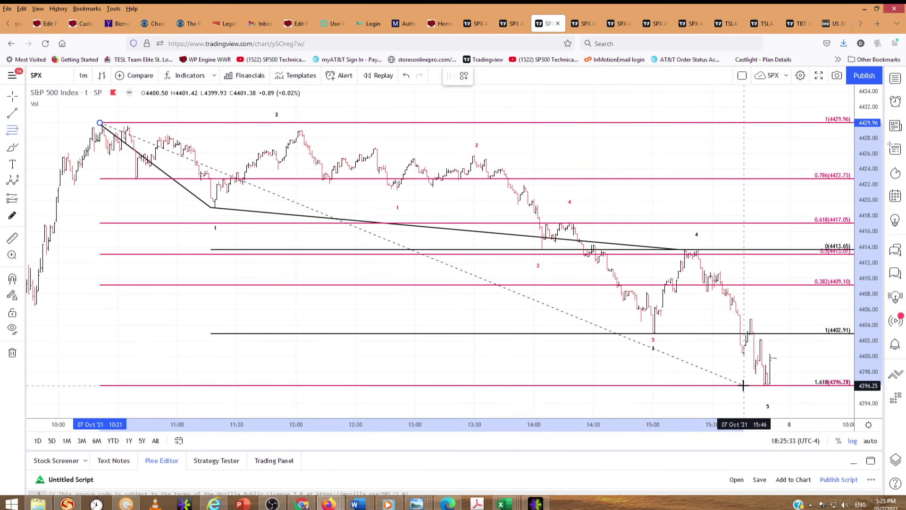
left_click(743, 386)
scroll(701, 398, "down", 1)
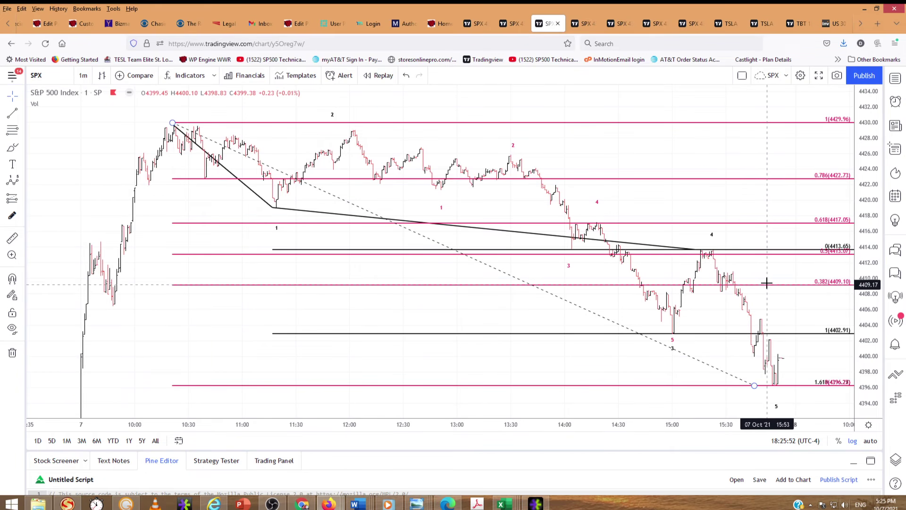
- Turn off the 0.786 level in the new Fib Retracement's settings and apply the change
right_click(725, 184)
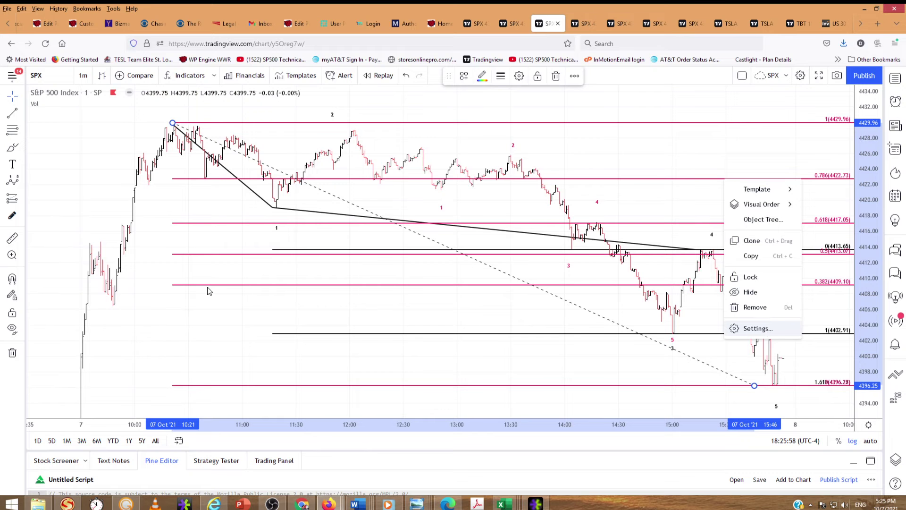
key("Return")
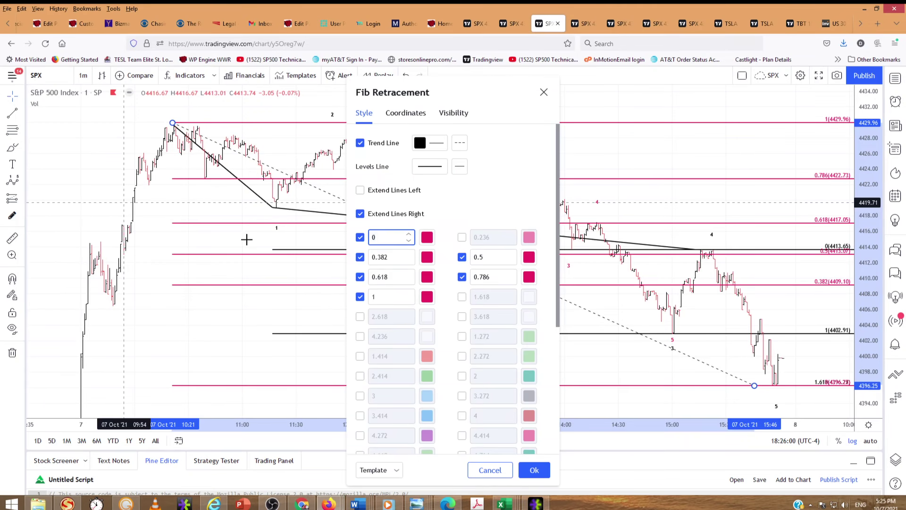
left_click(460, 284)
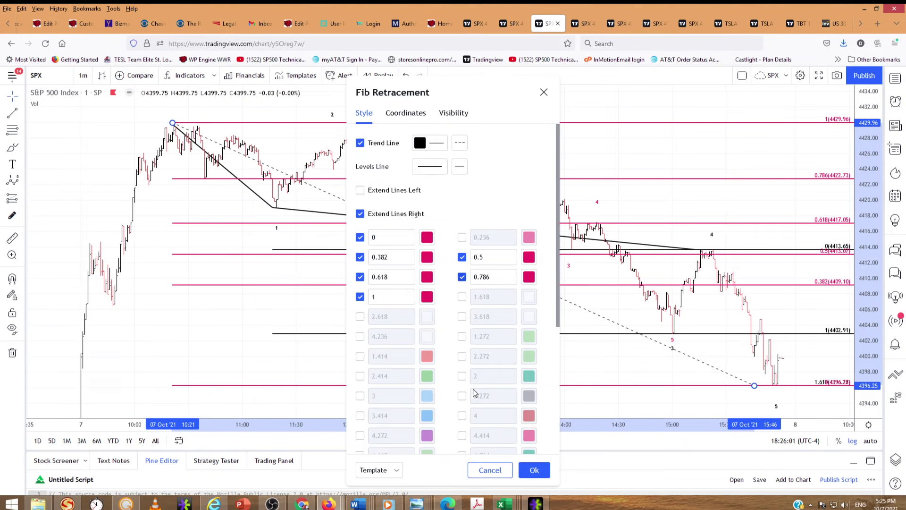
left_click(462, 277)
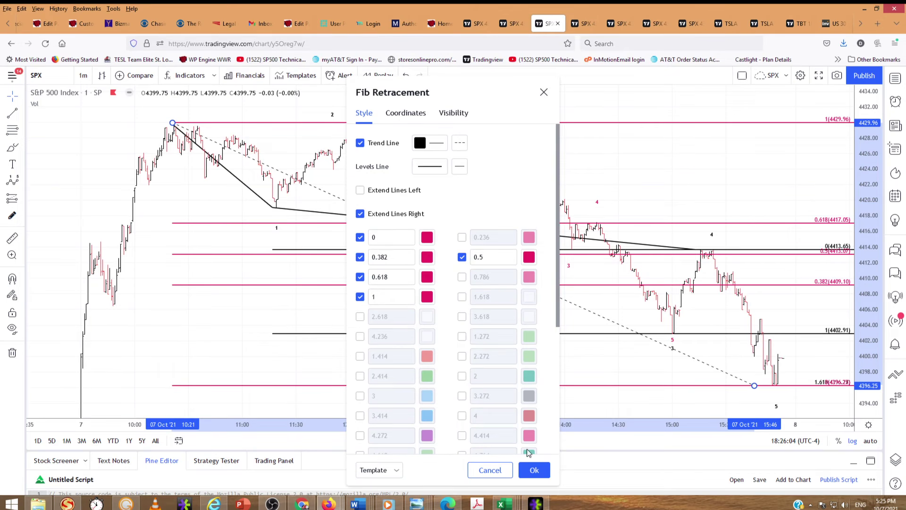
left_click(338, 353)
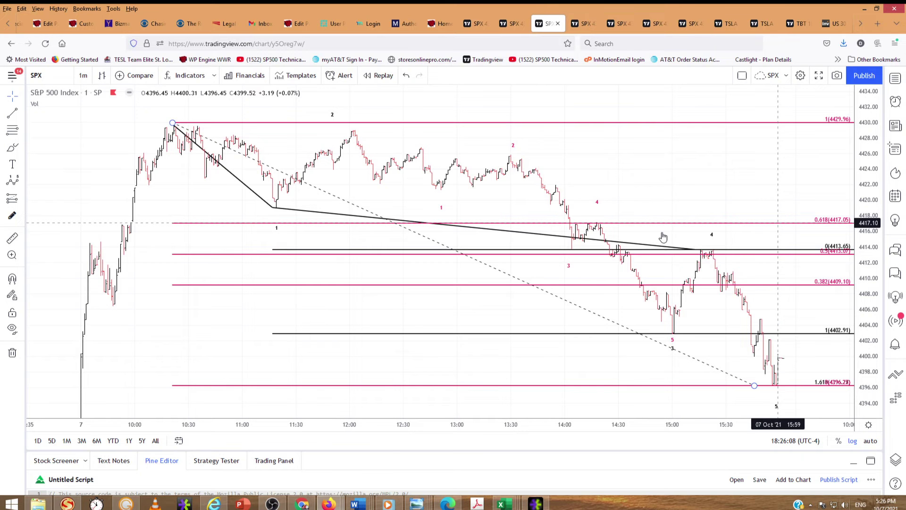
- Preview the open chart images, and look at the S&P 500 daily and hourly charts in TradingView
left_click(416, 505)
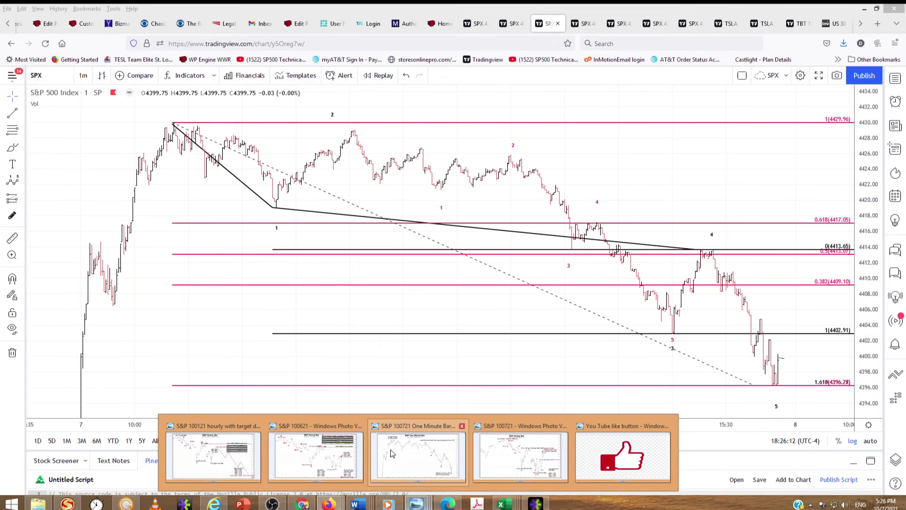
mouse_move(320, 461)
mouse_move(573, 462)
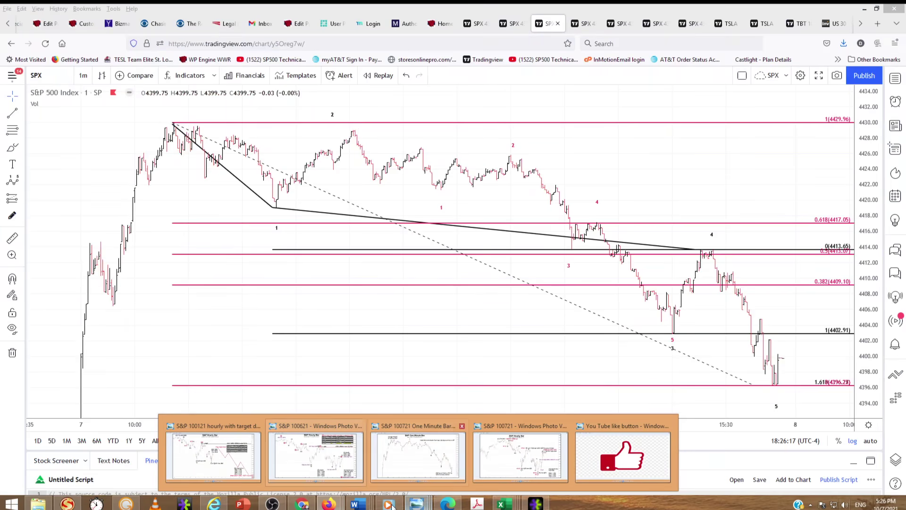
left_click(478, 24)
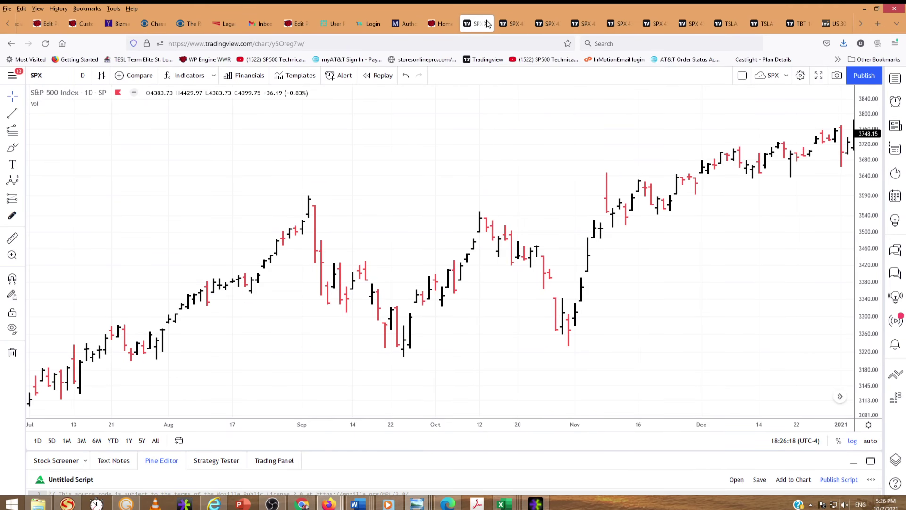
left_click(517, 23)
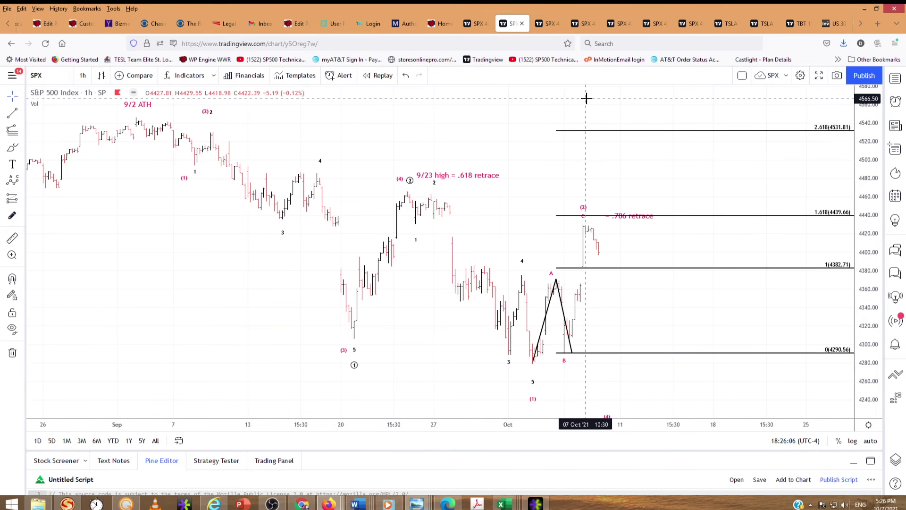
- Switch to the WWR 100721 Post Market Close Report in Word and read the primary, alternate and bull count conditions
left_click(367, 505)
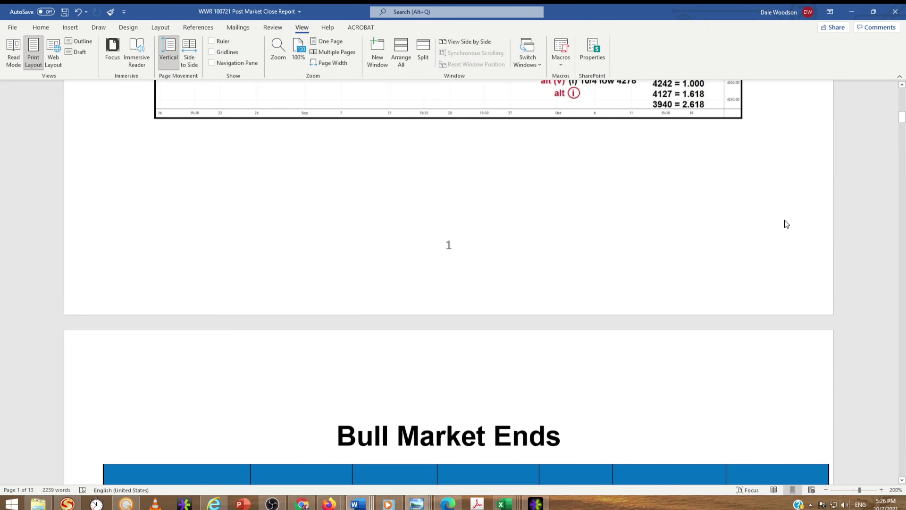
scroll(787, 224, "down", 20)
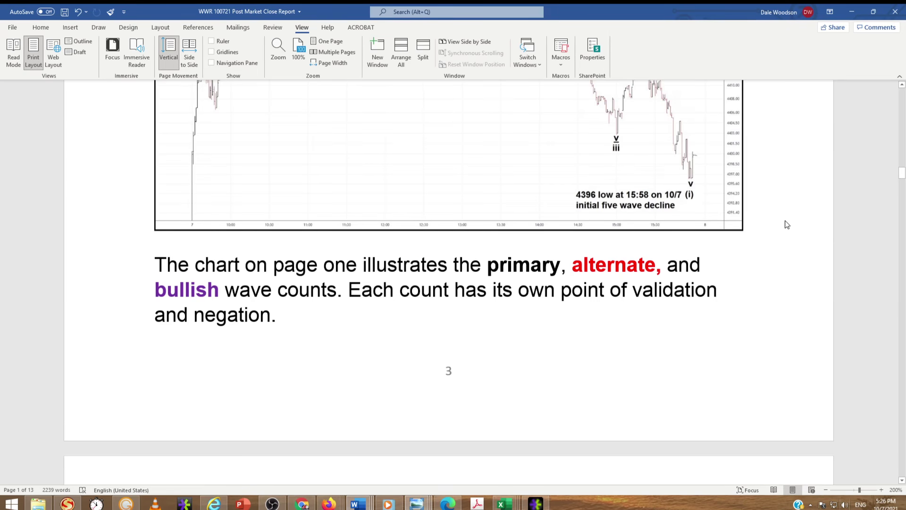
scroll(448, 371, "down", 9)
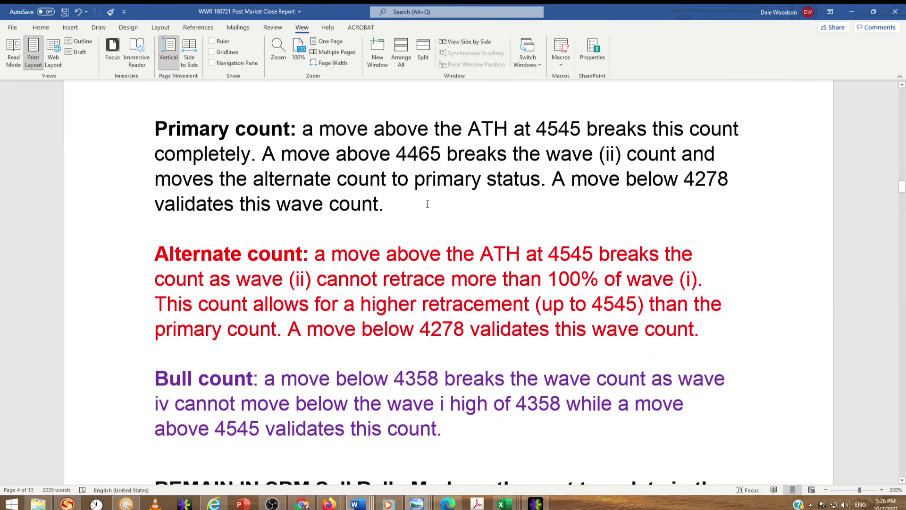
- Highlight the 10/23 turn date and the "10/22 through Wednesday, 10/27" date cluster in the Sell Rally Mode paragraph, and clear the selection
scroll(677, 243, "down", 8)
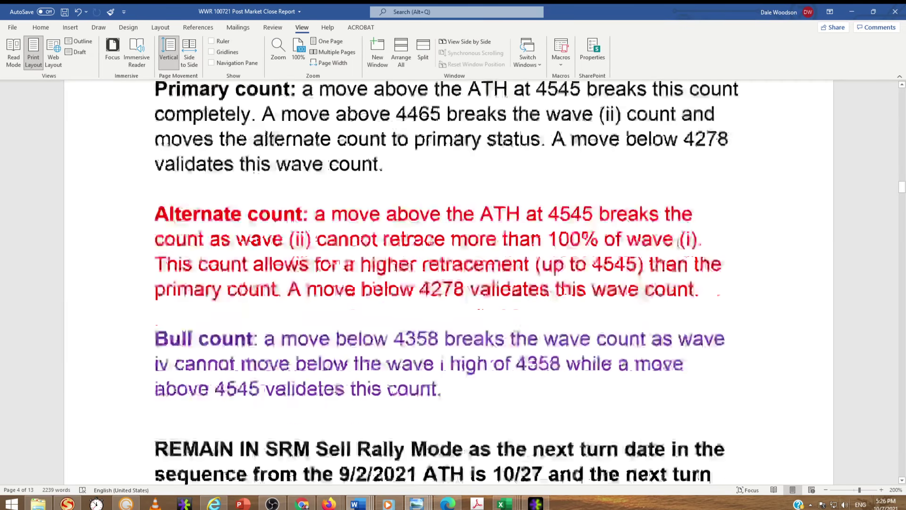
scroll(677, 243, "down", 3)
scroll(708, 213, "up", 3)
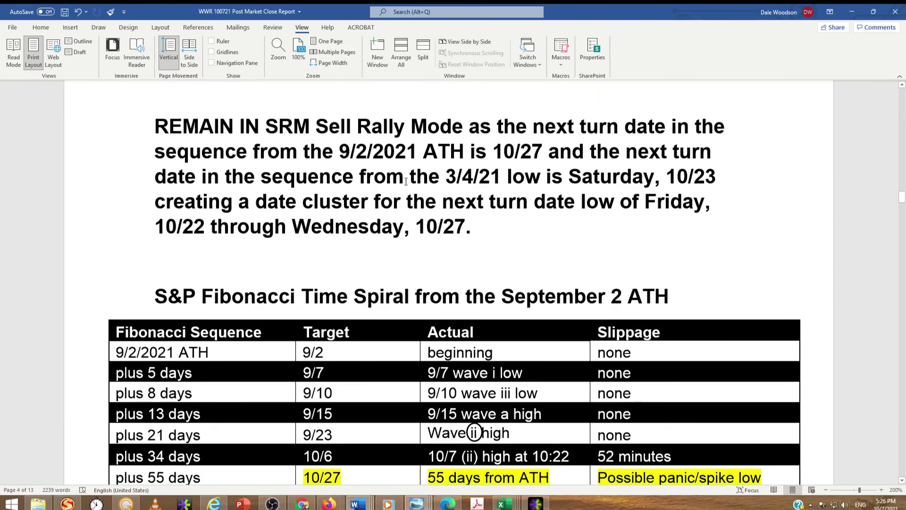
double_click(710, 175)
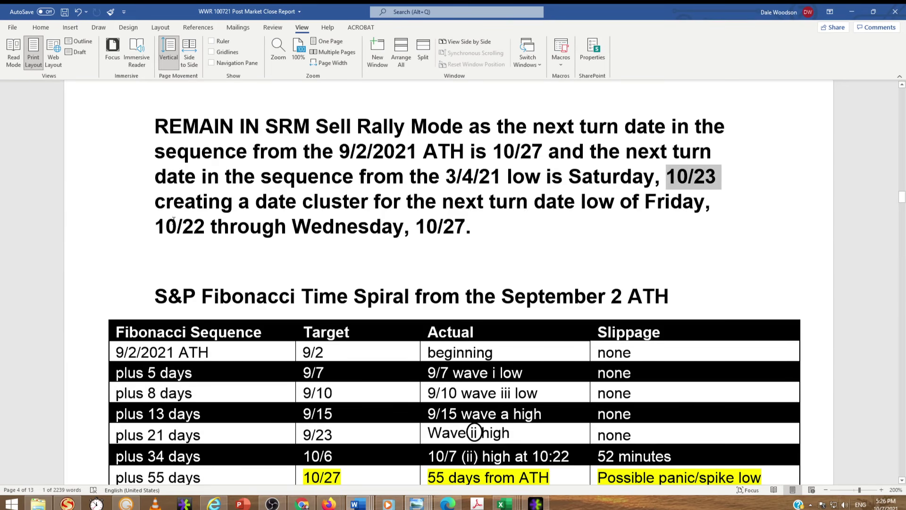
left_click_drag(155, 227, 460, 235)
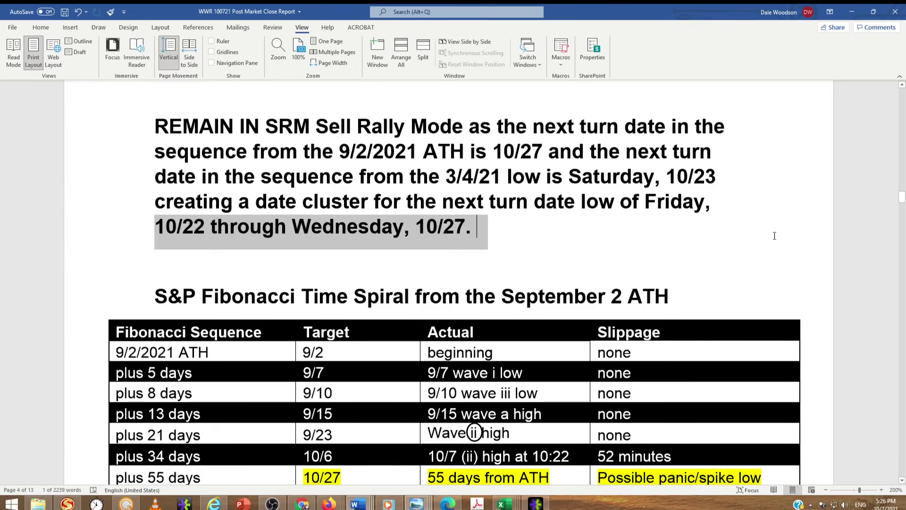
left_click(648, 231)
- Examine the September 2 ATH time spiral table, selecting the slippage and actual cells of the plus 34 days row
scroll(452, 217, "down", 2)
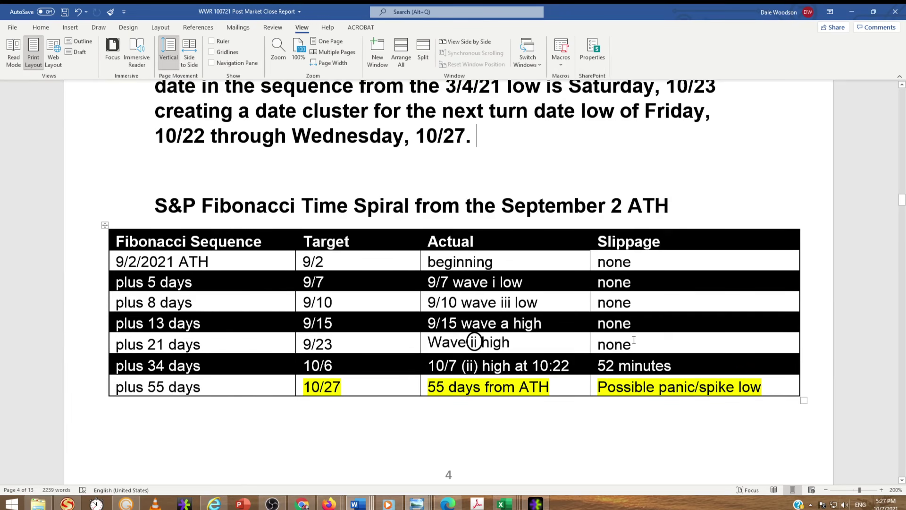
left_click(676, 366)
left_click_drag(676, 366, 446, 369)
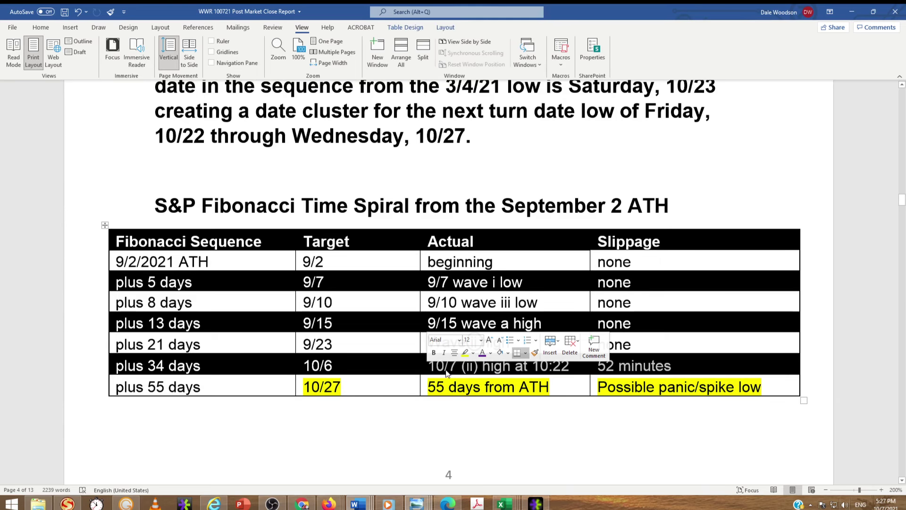
left_click(465, 425)
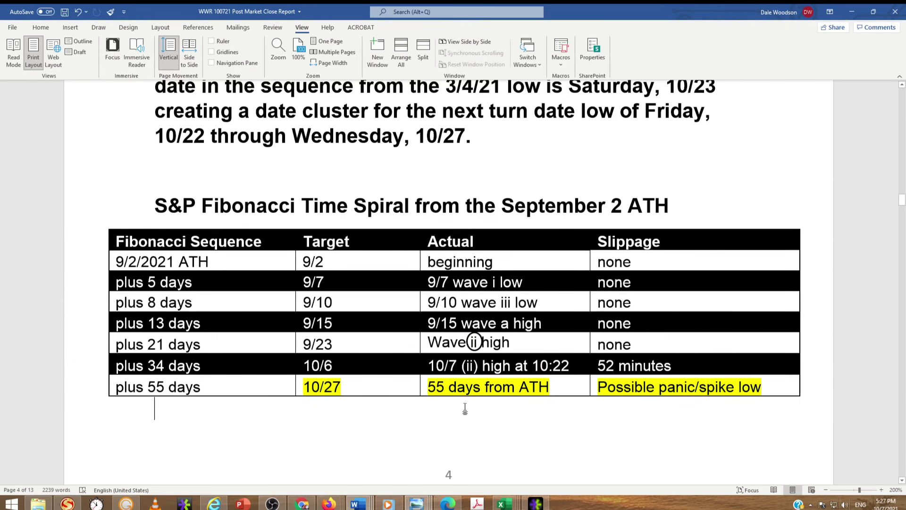
- Examine the March 4 low time spiral table, highlighting Fri 10/22 and 10/25 in the plus 233 days row
scroll(573, 421, "down", 7)
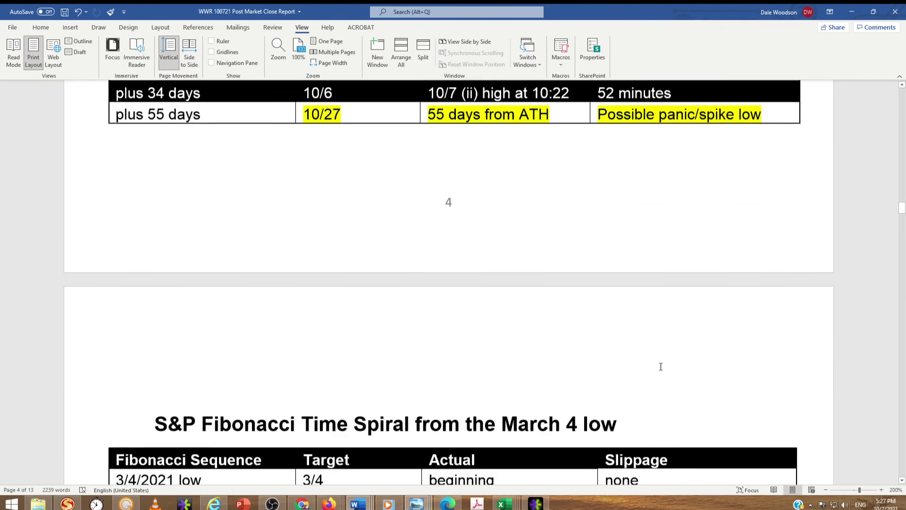
scroll(659, 368, "down", 1)
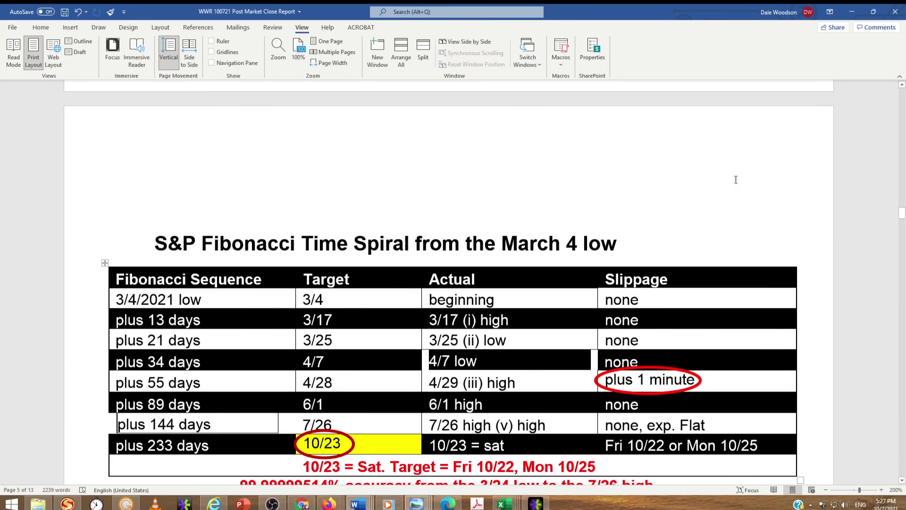
left_click_drag(902, 215, 904, 220)
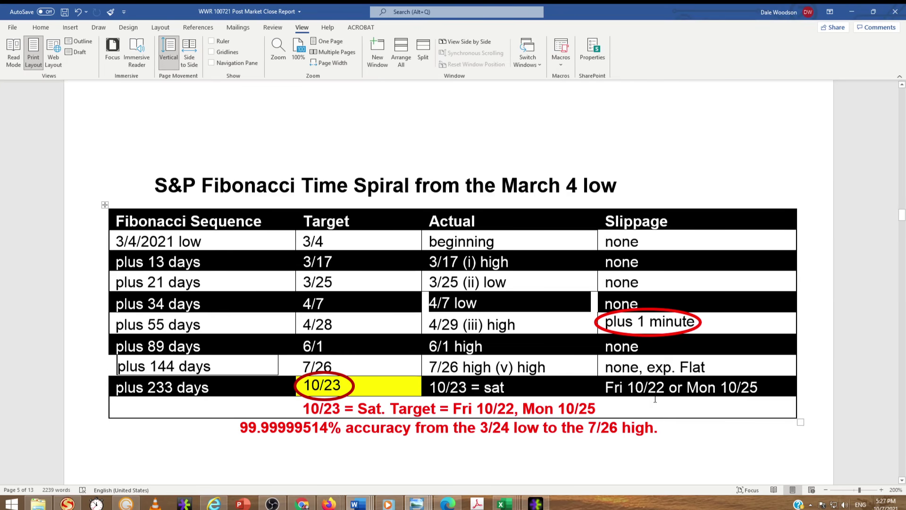
left_click_drag(665, 387, 606, 387)
left_click_drag(760, 387, 722, 387)
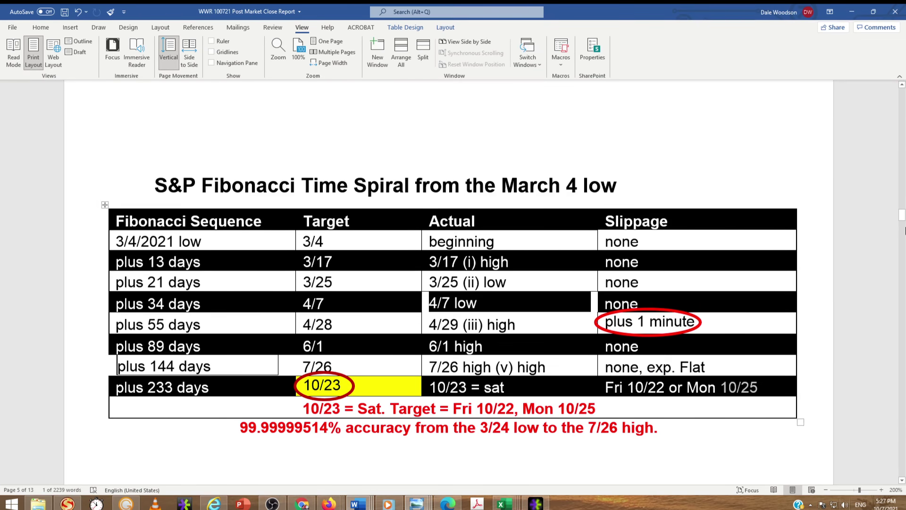
- Revisit the September 2 ATH time spiral table and view the table for the July 6 high
left_click_drag(903, 215, 902, 202)
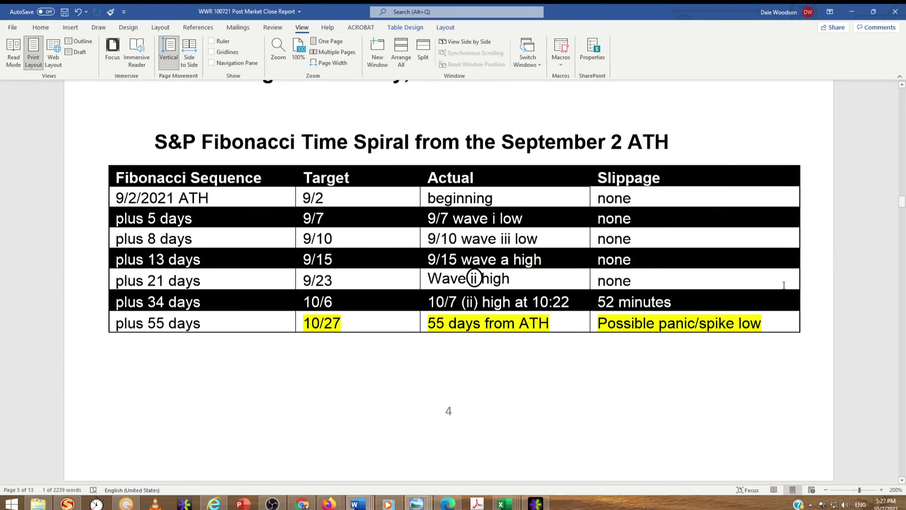
scroll(561, 400, "down", 10)
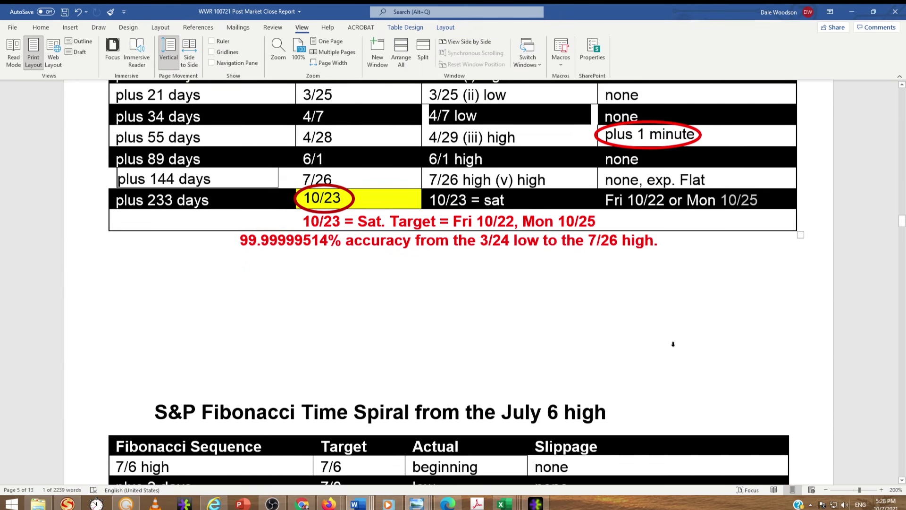
scroll(687, 351, "down", 5)
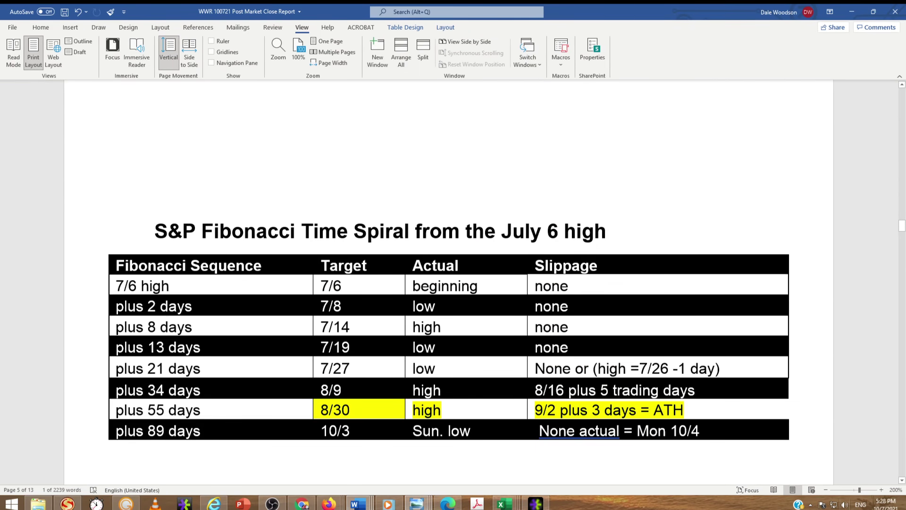